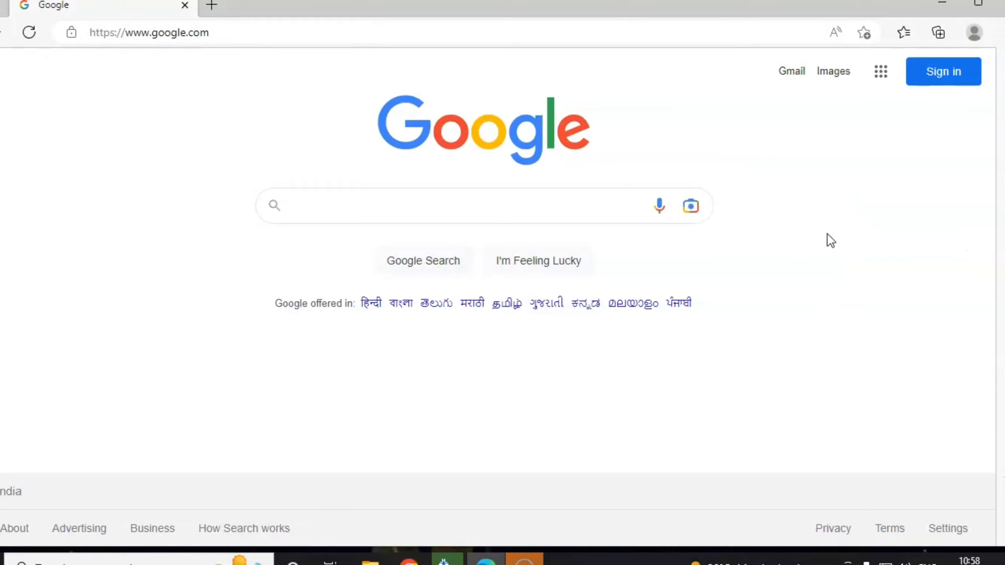
# Search Google for "python" and open the Downloads page of python.org from the results.
pyautogui.click(805, 237)
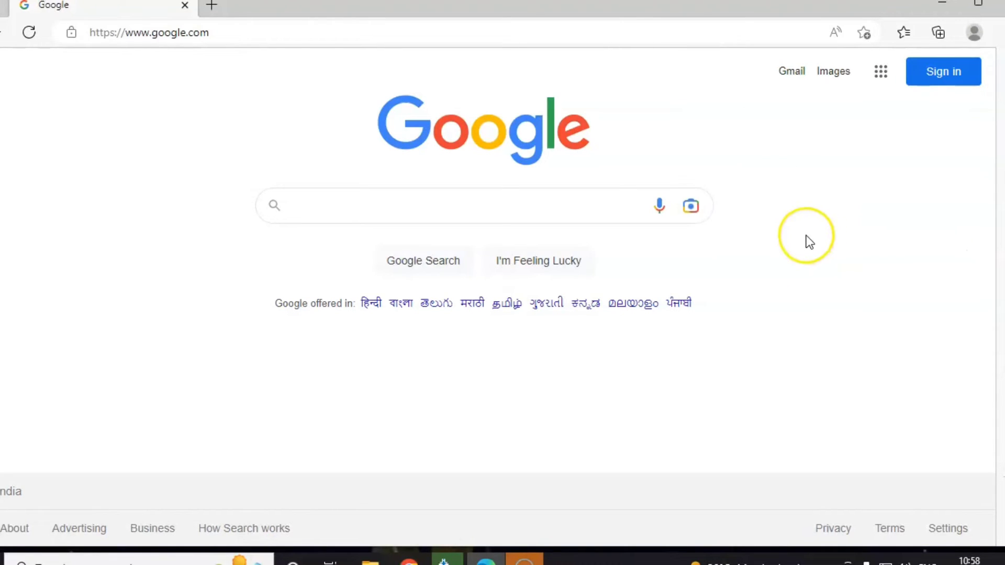
pyautogui.click(523, 251)
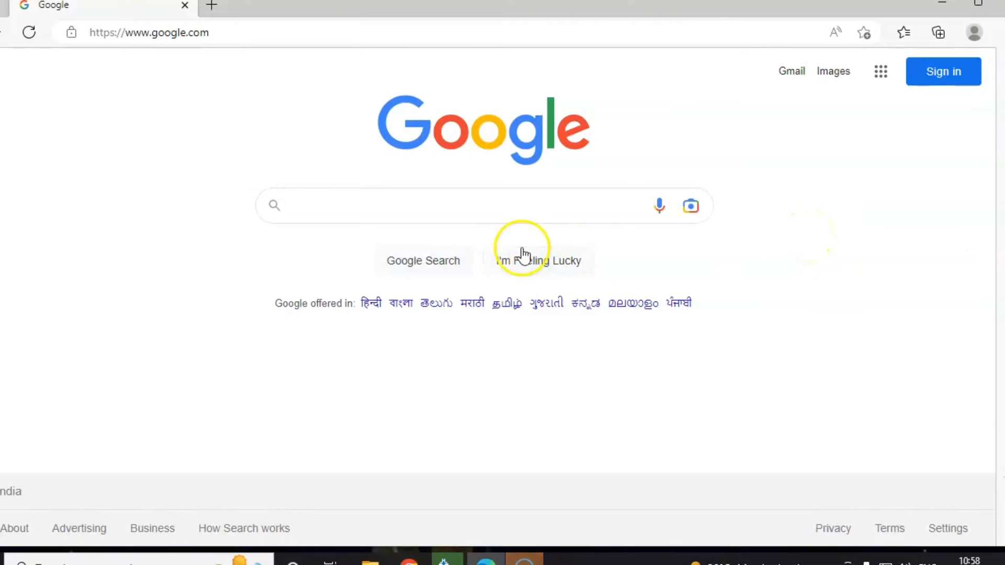
pyautogui.click(492, 213)
pyautogui.write('python')
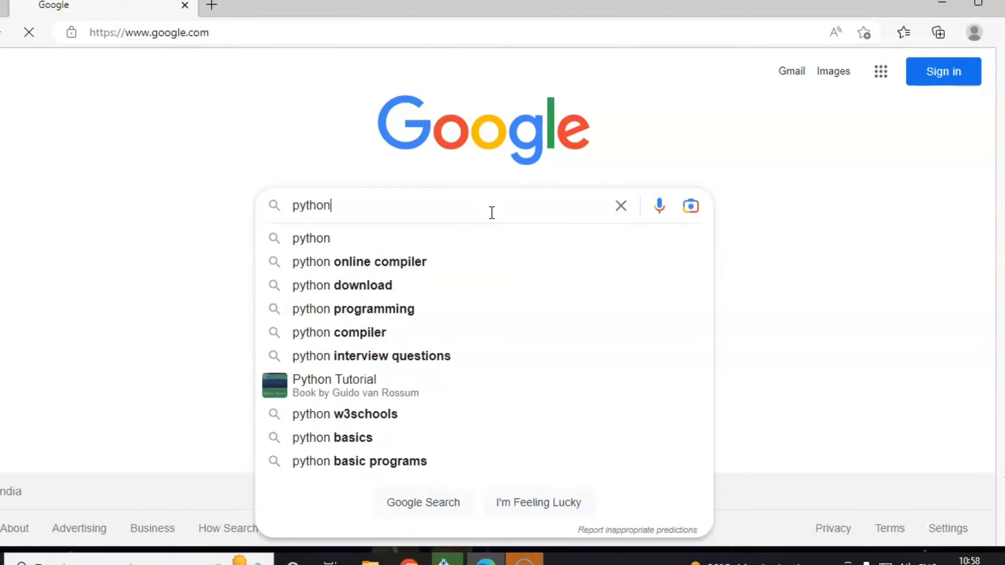
pyautogui.press('Return')
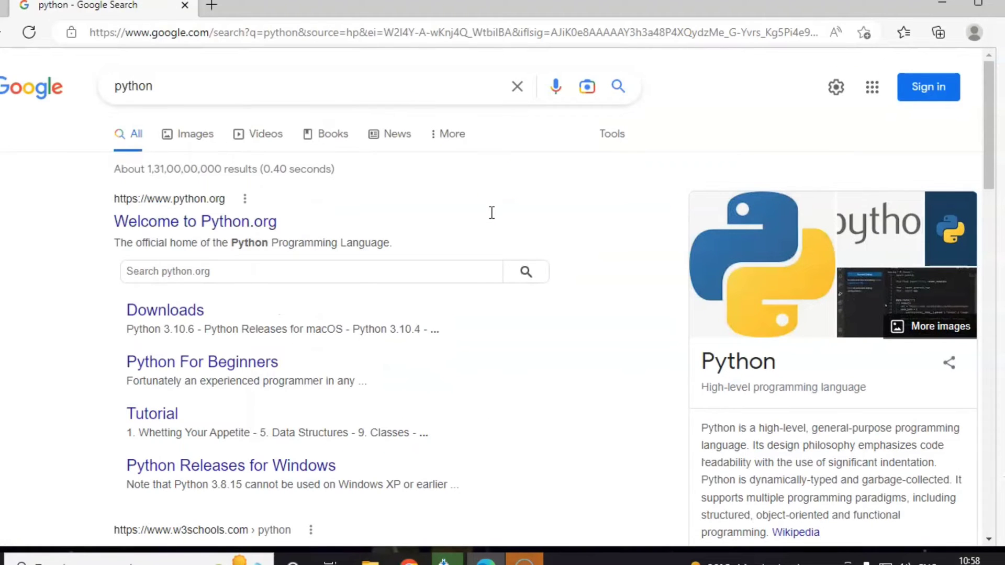
pyautogui.click(182, 314)
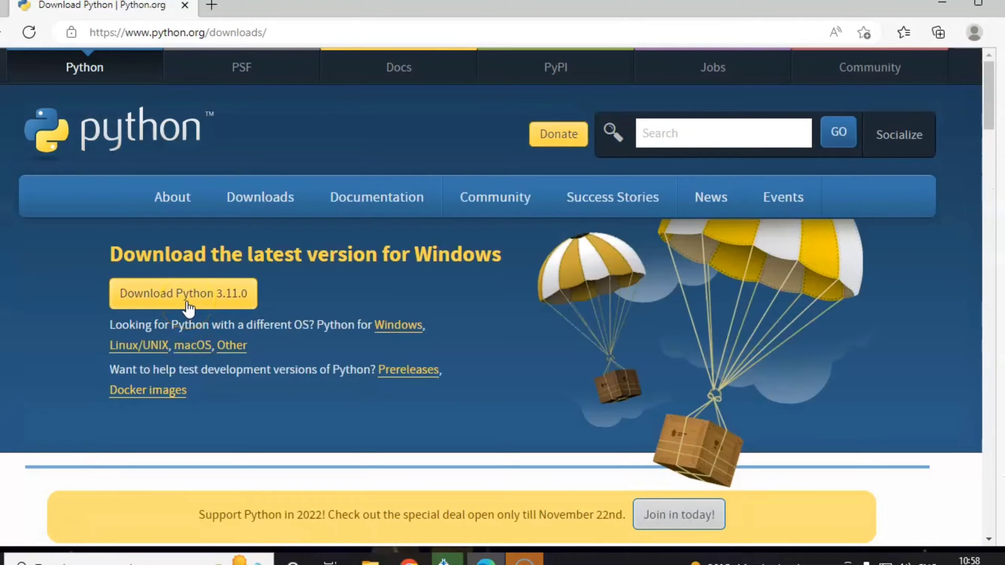
# Download the Python 3.11.0 installer for Windows and launch the downloaded file.
pyautogui.click(188, 308)
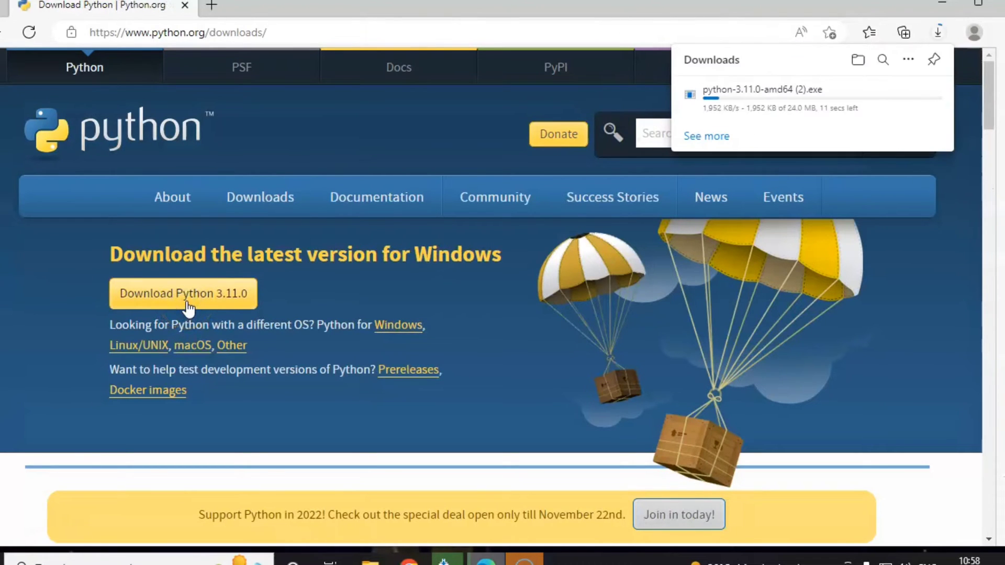
pyautogui.click(786, 107)
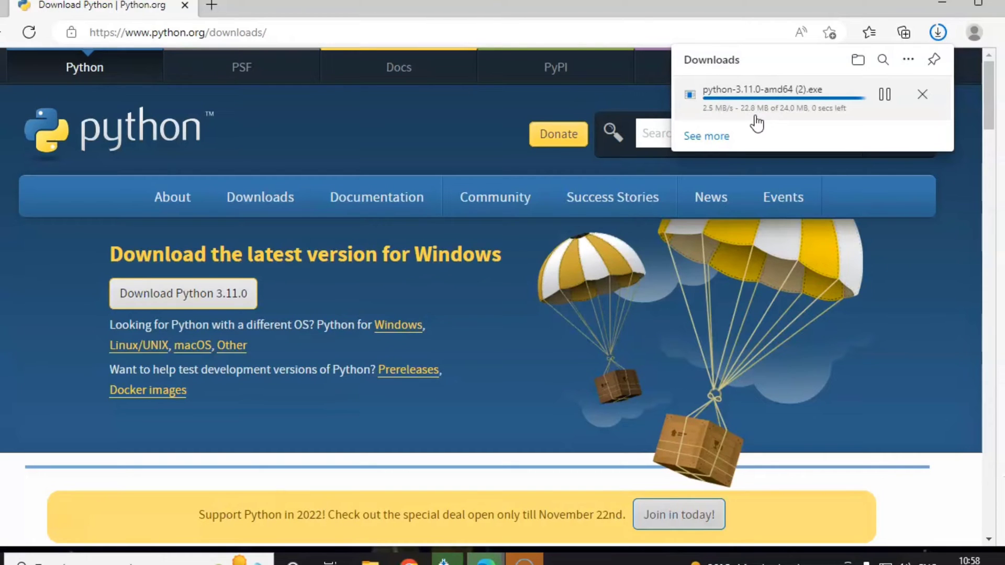
pyautogui.click(718, 102)
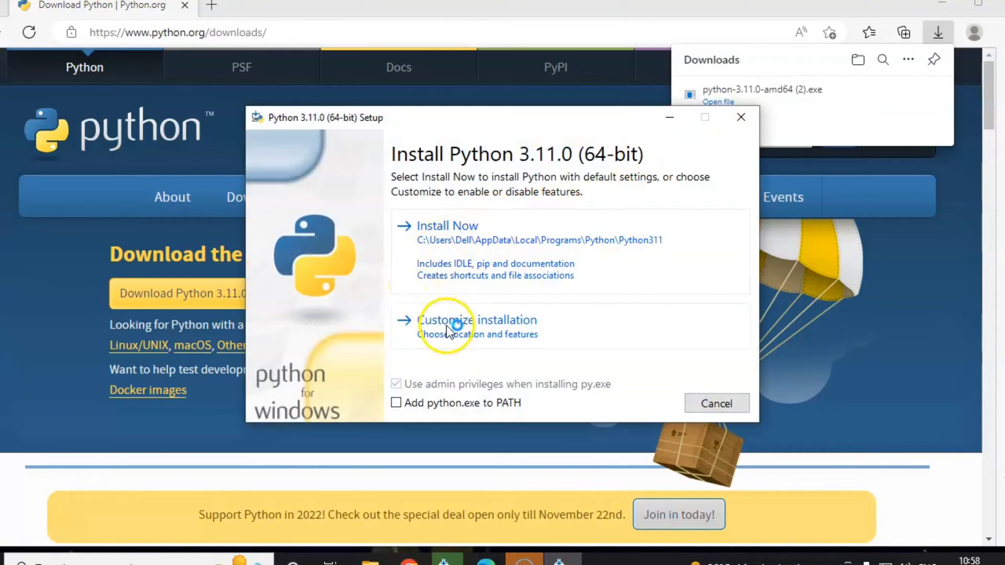
# Choose the customized installation, keep the default optional features, and set the install location to C:\Python311.
pyautogui.click(448, 329)
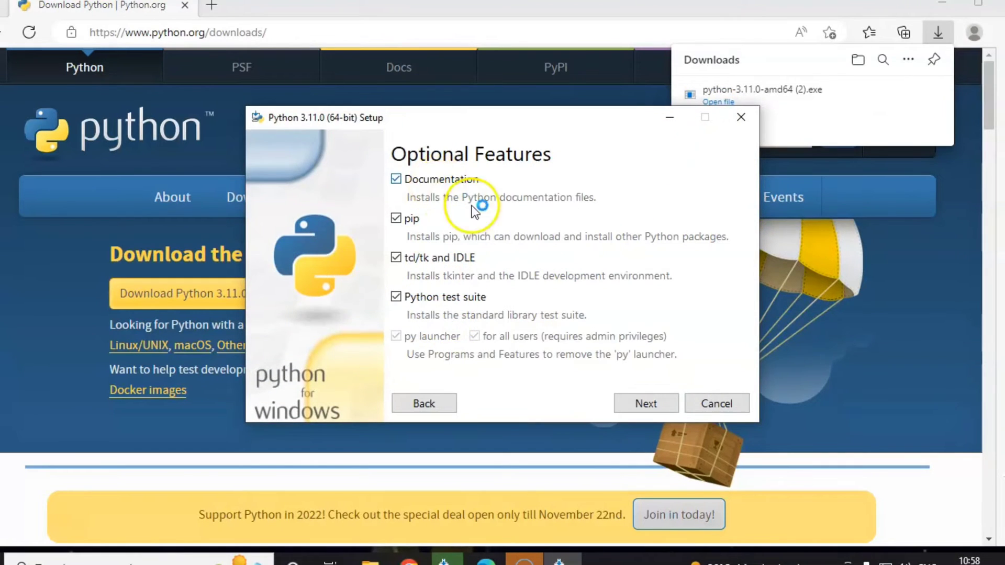
pyautogui.click(624, 407)
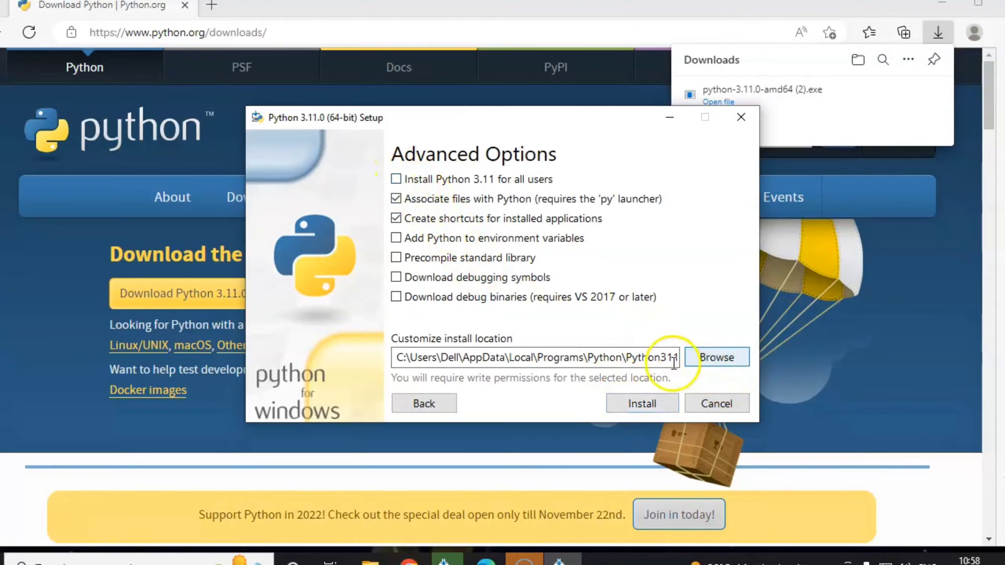
pyautogui.moveTo(628, 358); pyautogui.dragTo(411, 356)
pyautogui.press('BackSpace')
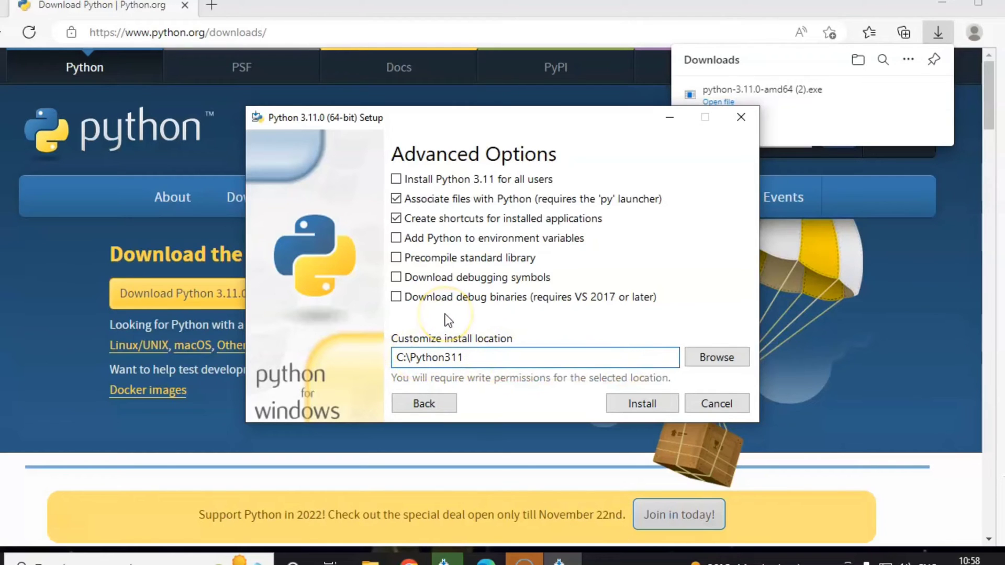
# Enable installing Python 3.11 for all users, run the installation, and close the setup window.
pyautogui.click(402, 179)
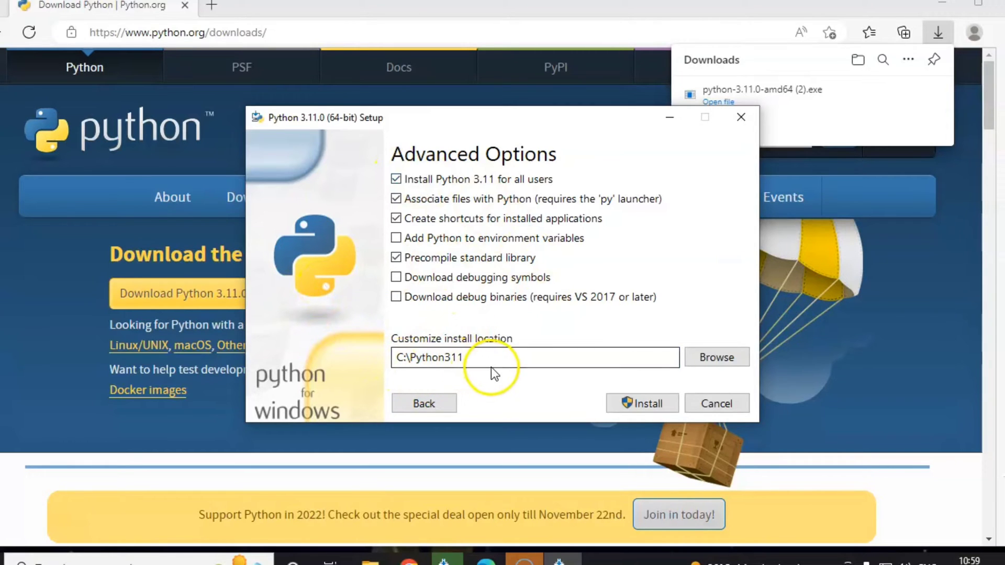
pyautogui.click(648, 403)
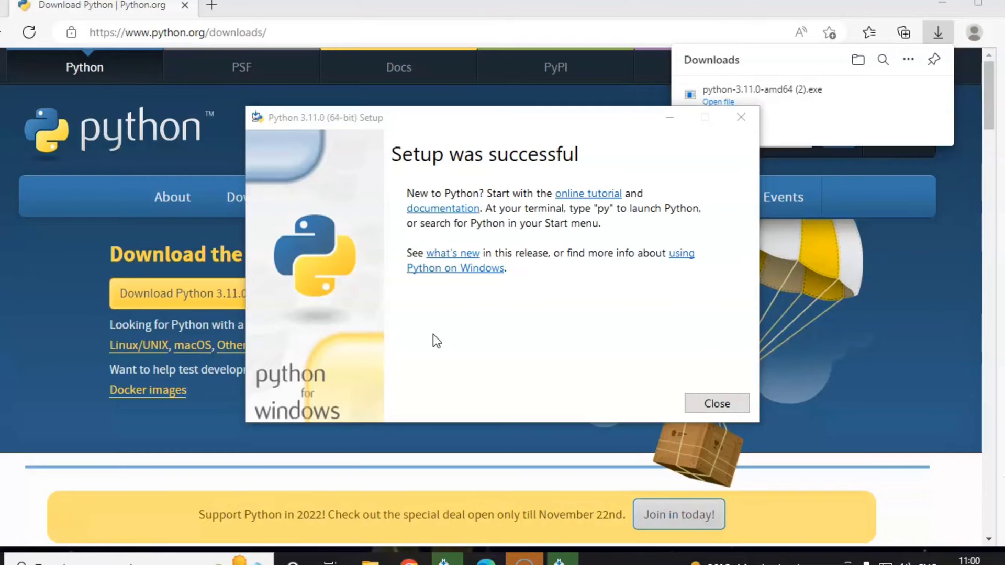
pyautogui.click(715, 402)
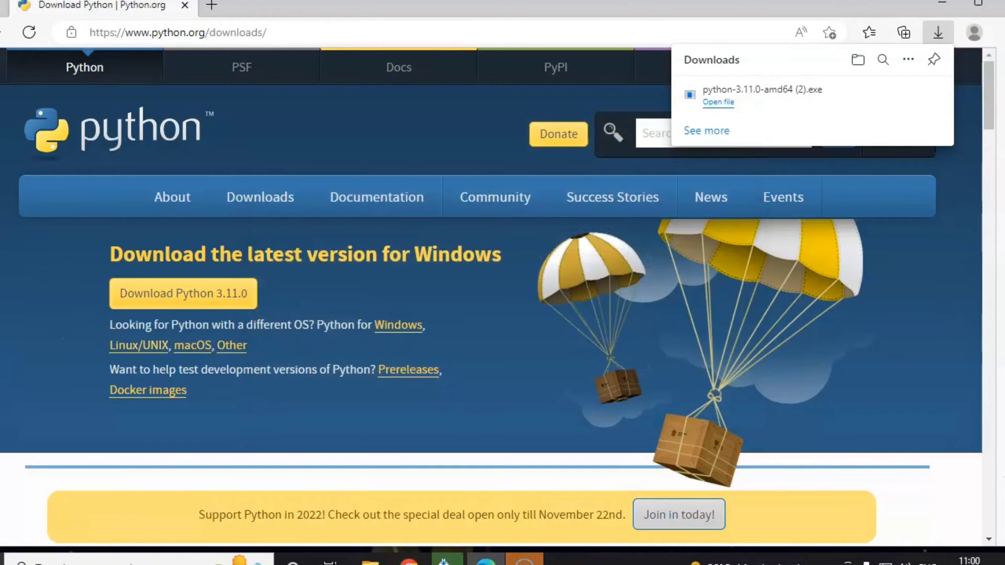
# Open the Python 3.11 (64-bit) console, run print("Hello World"); and close the console.
pyautogui.press('super')
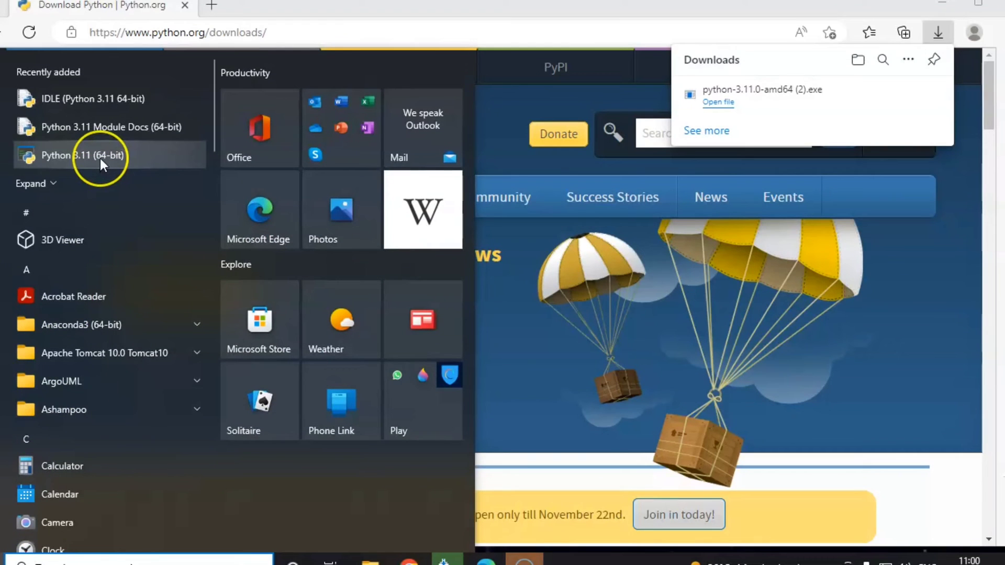
pyautogui.click(100, 156)
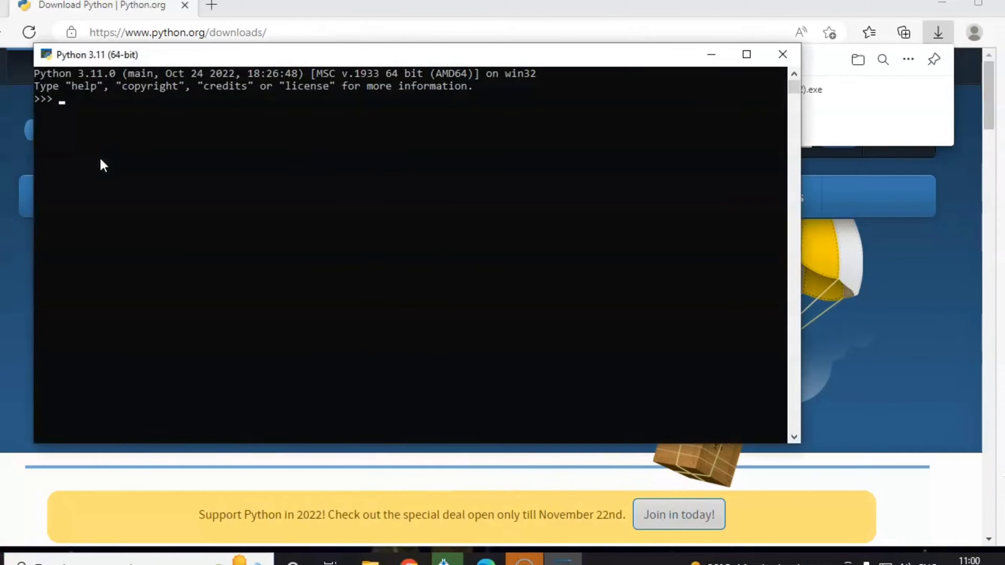
pyautogui.click(374, 166)
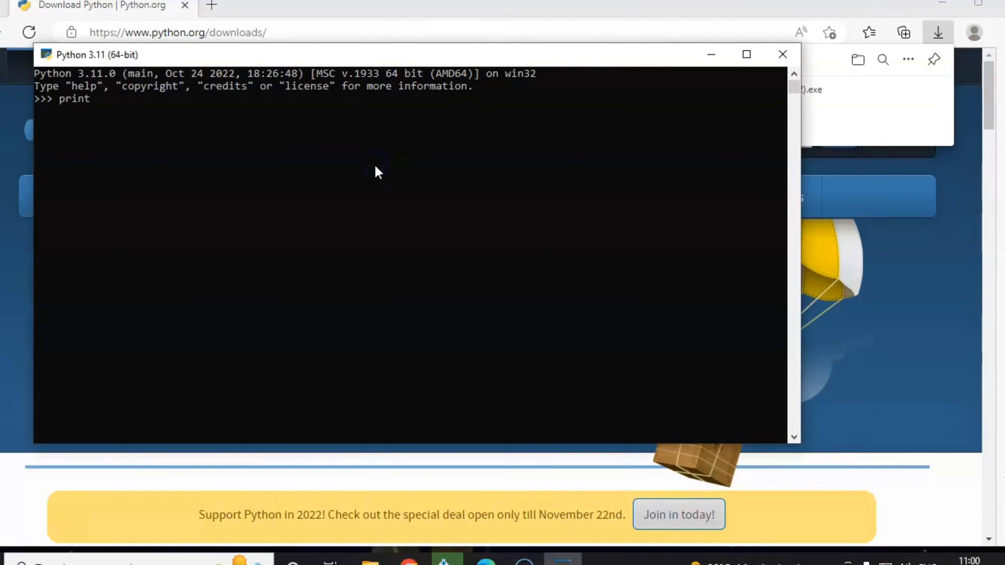
pyautogui.write('print("Hello Word')
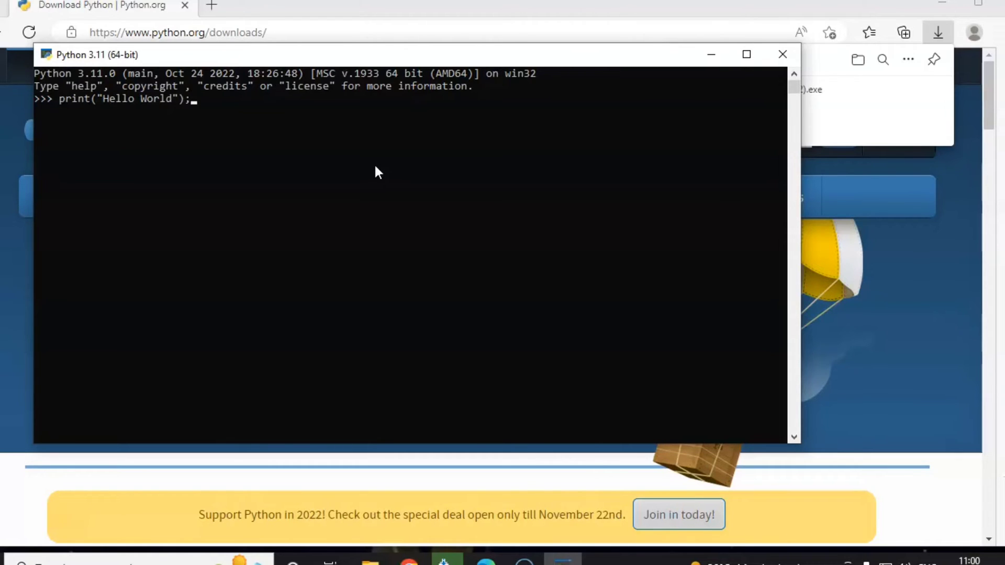
pyautogui.press('Return')
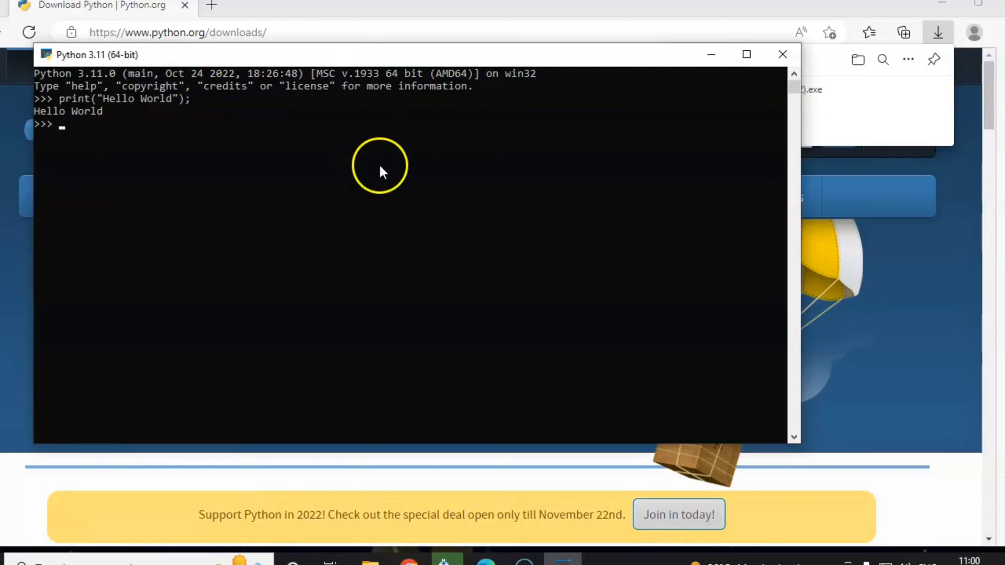
pyautogui.click(784, 54)
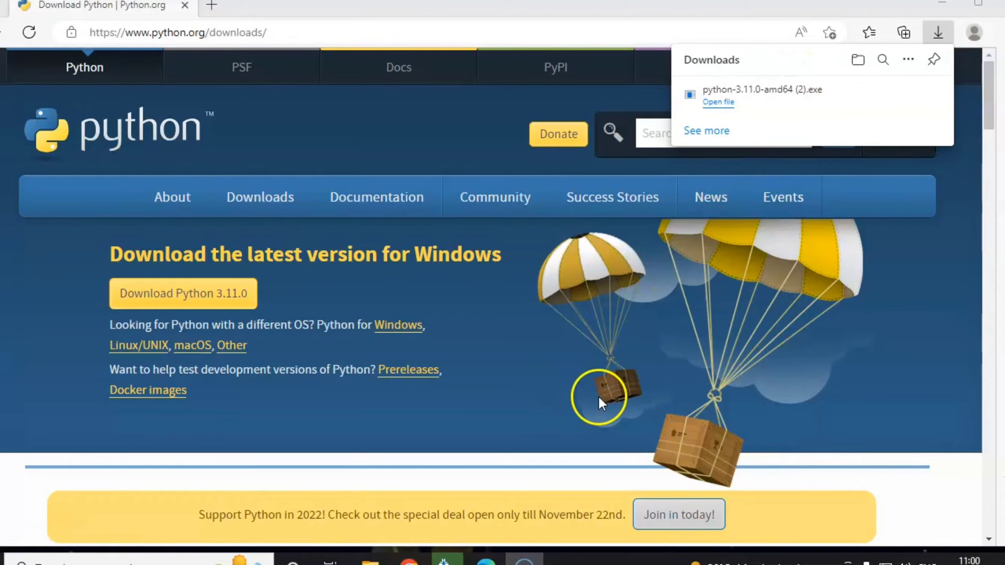
# Open a Command Prompt window and run set path="%path%";c:\python311.
pyautogui.press('super+r')
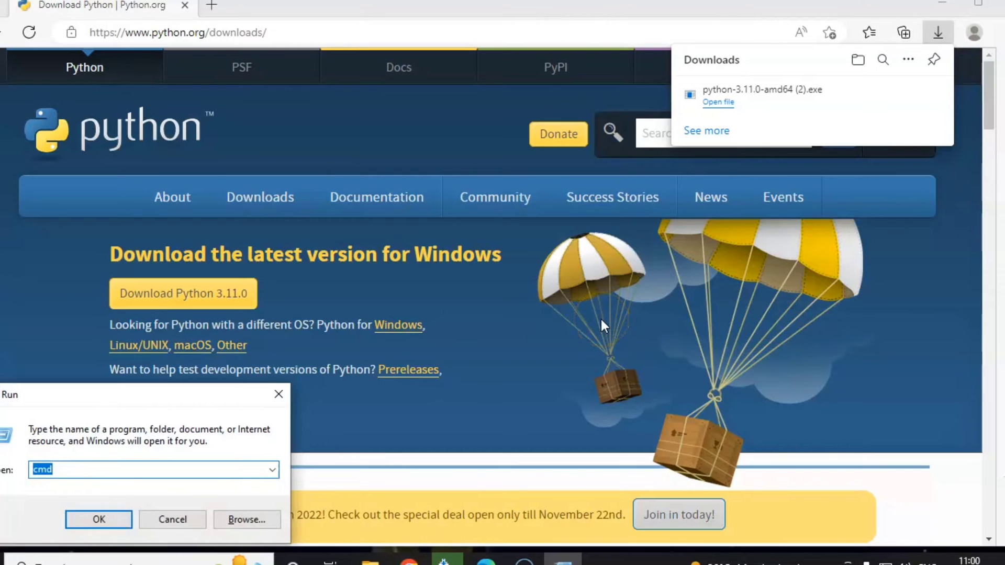
pyautogui.press('Return')
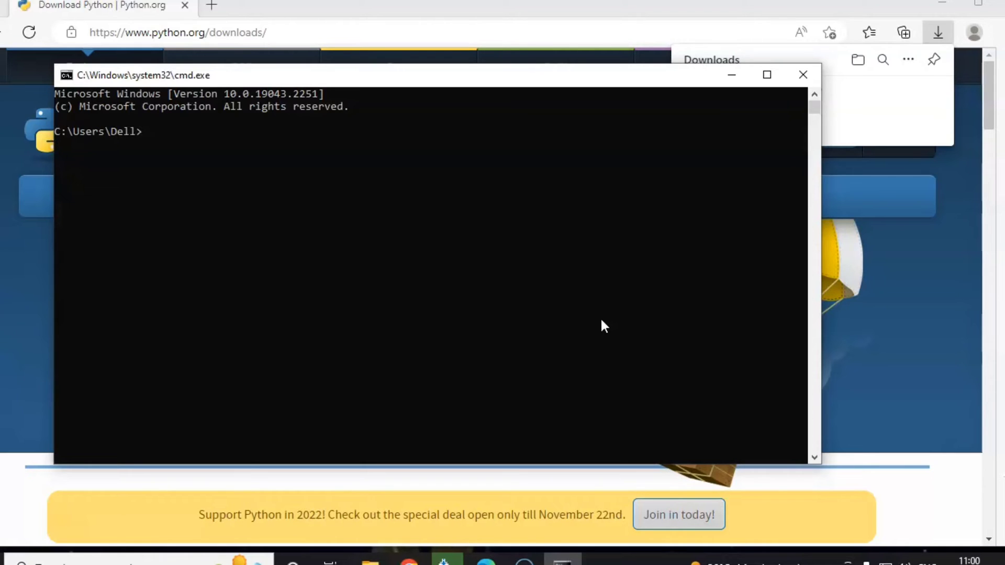
pyautogui.write('set path="%path%";c:\\')
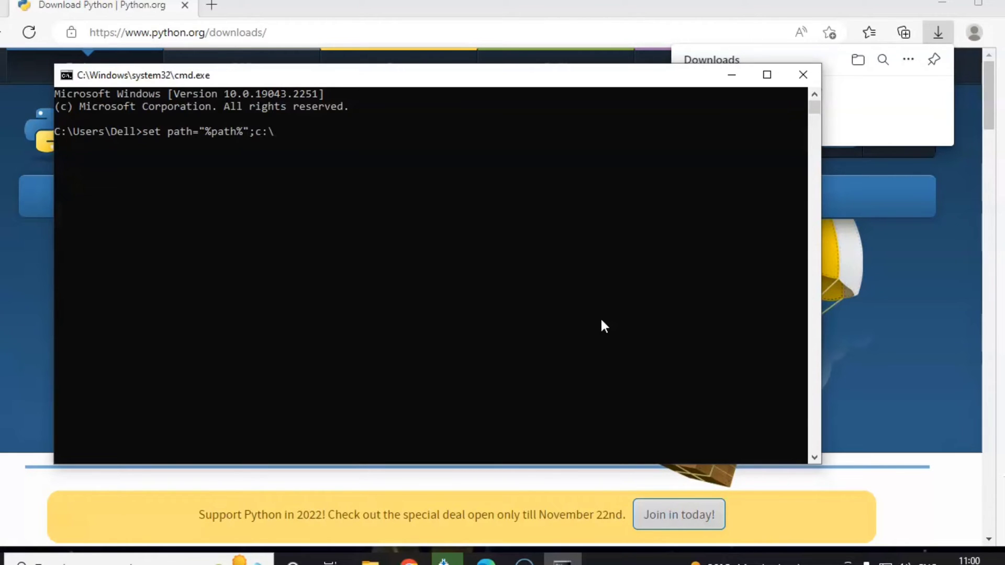
pyautogui.write('yt')
pyautogui.press('Return')
# Run python -v at the command prompt, and exit the Python interpreter.
pyautogui.write('pytho')
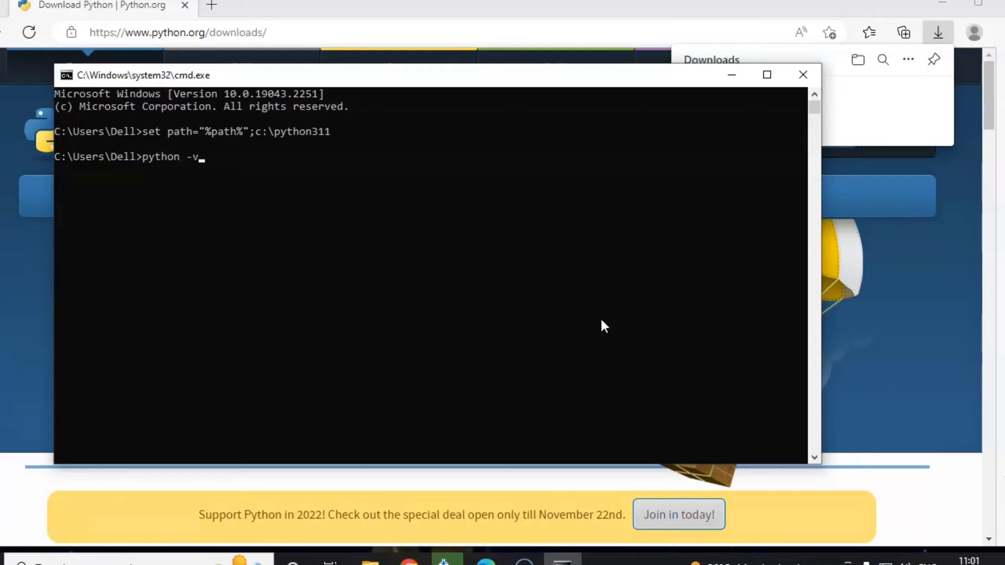
pyautogui.press('Return')
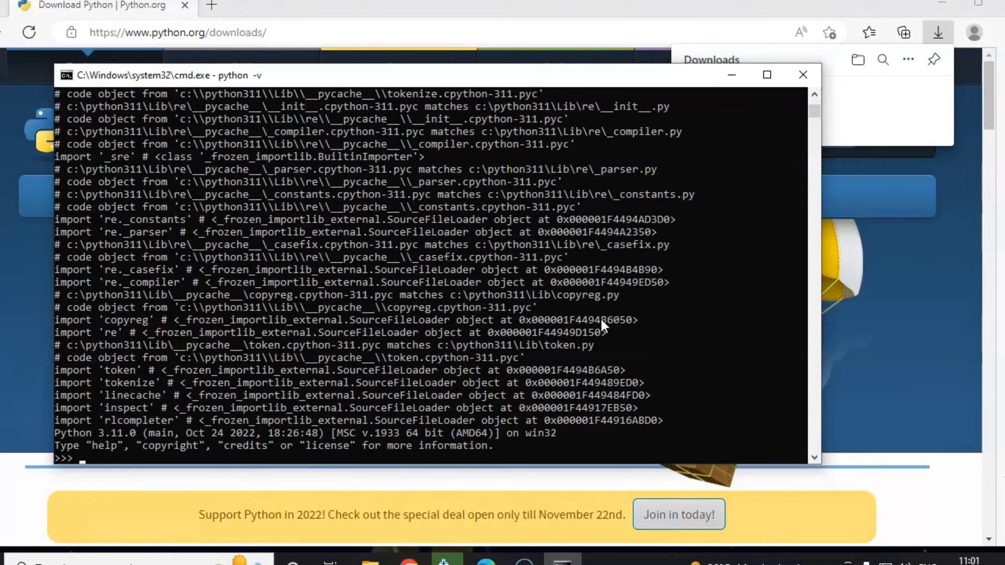
pyautogui.hotkey('ctrl', 'z')
pyautogui.press('Return')
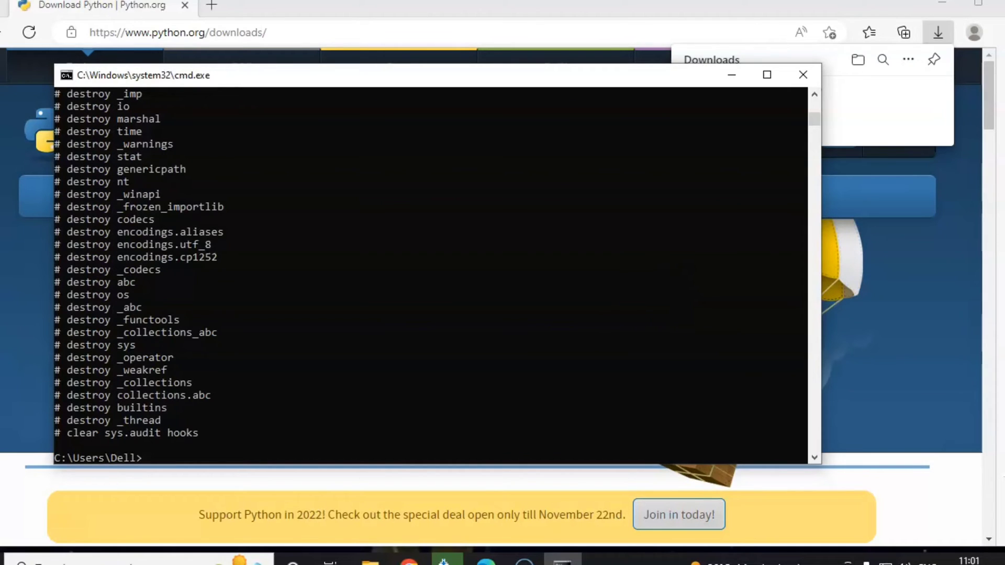
# Switch to the Edge browser and search the web for "pip install".
pyautogui.click(480, 33)
pyautogui.click(482, 33)
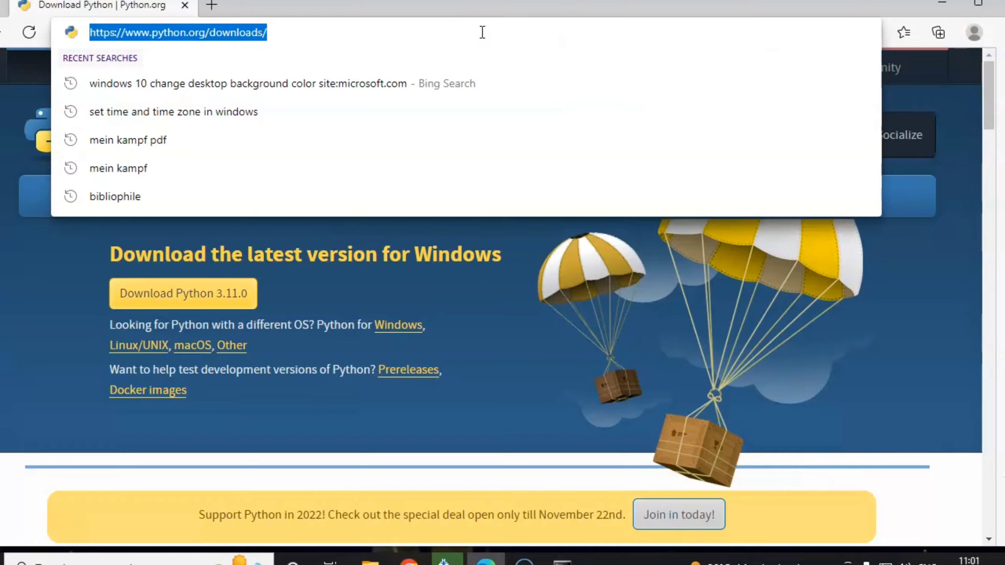
pyautogui.write('pip')
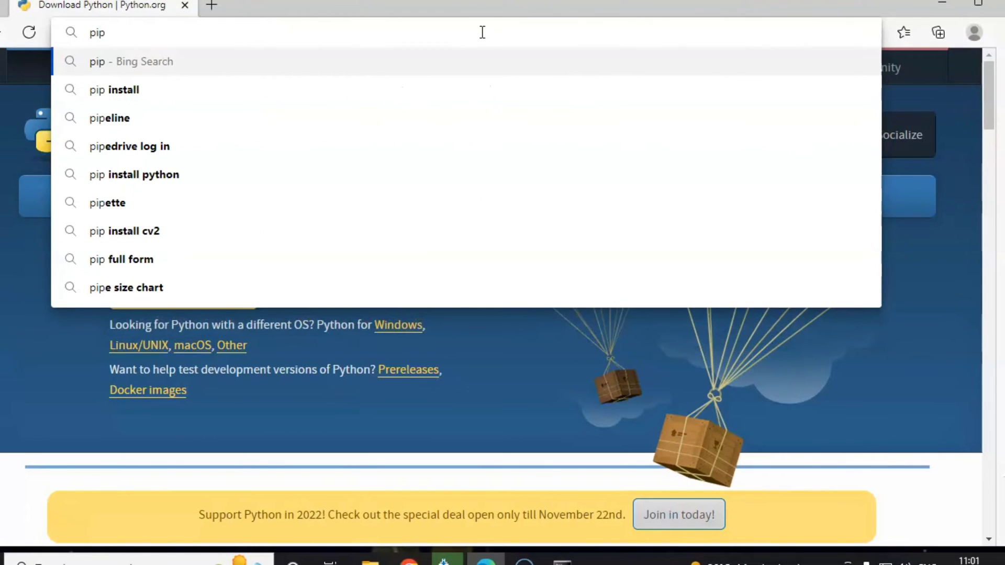
pyautogui.press('Down')
pyautogui.press('Return')
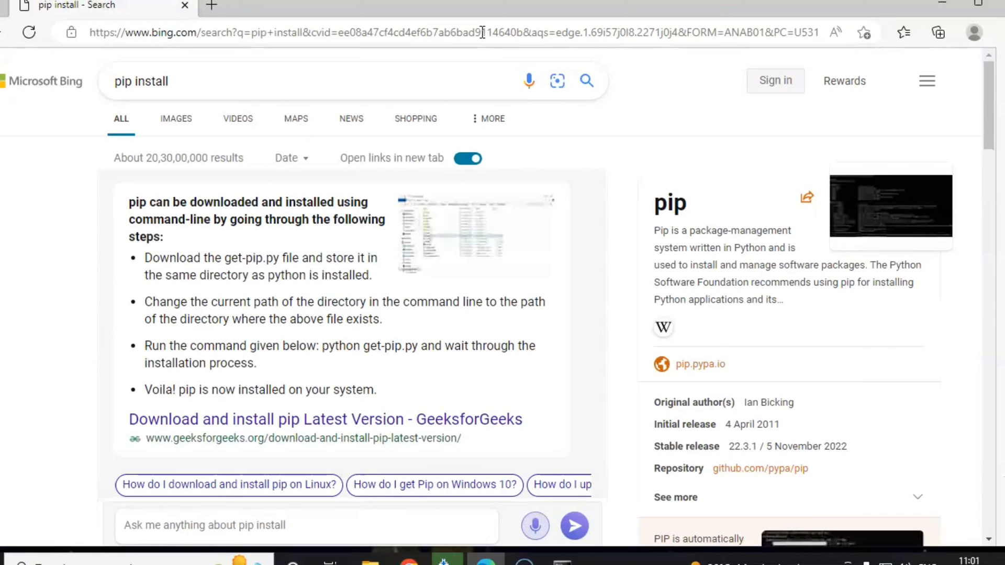
# Search Bing for "download getpip" and open the PIP Extension result from getpip.com.
pyautogui.moveTo(195, 83); pyautogui.dragTo(68, 81)
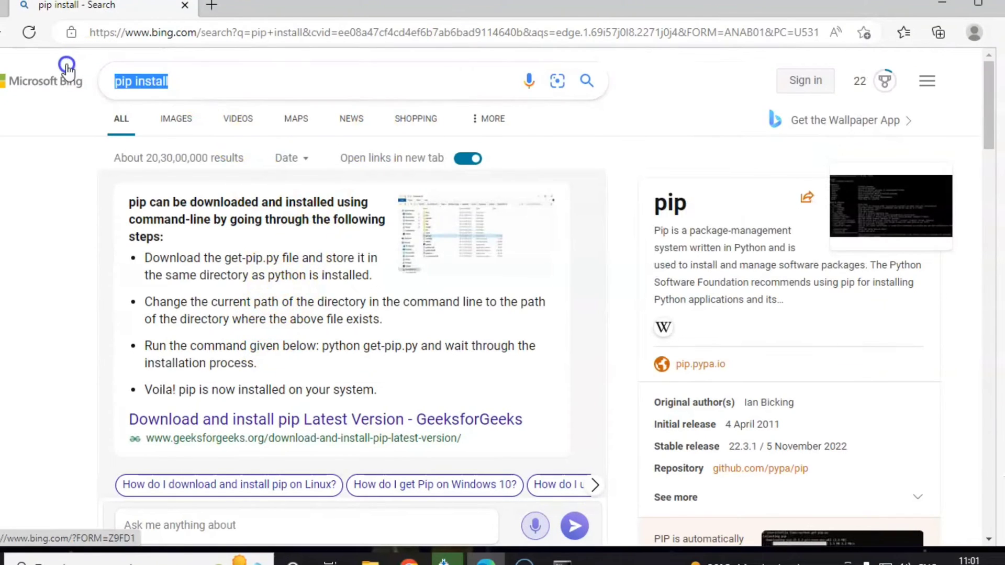
pyautogui.write('down')
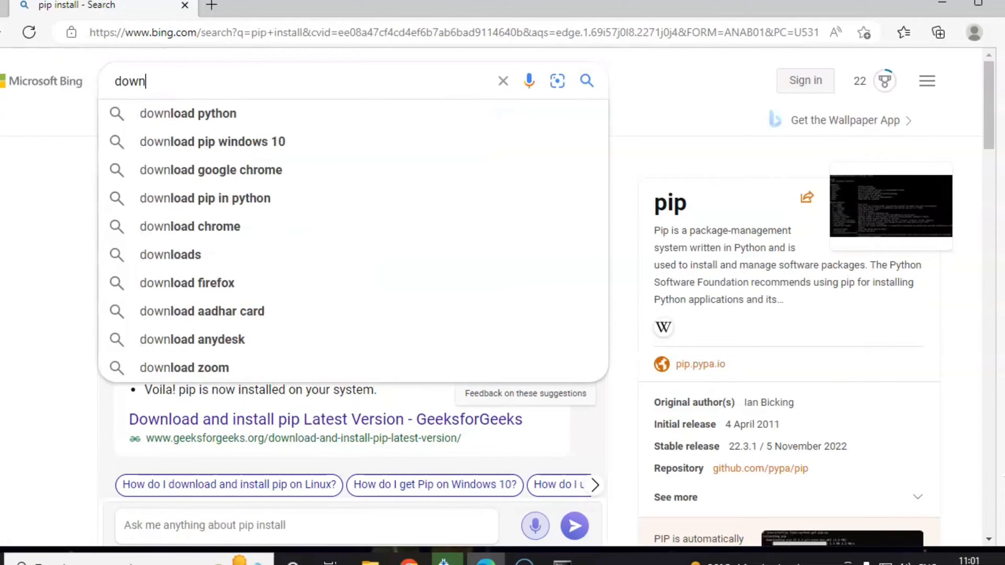
pyautogui.write('load getpip')
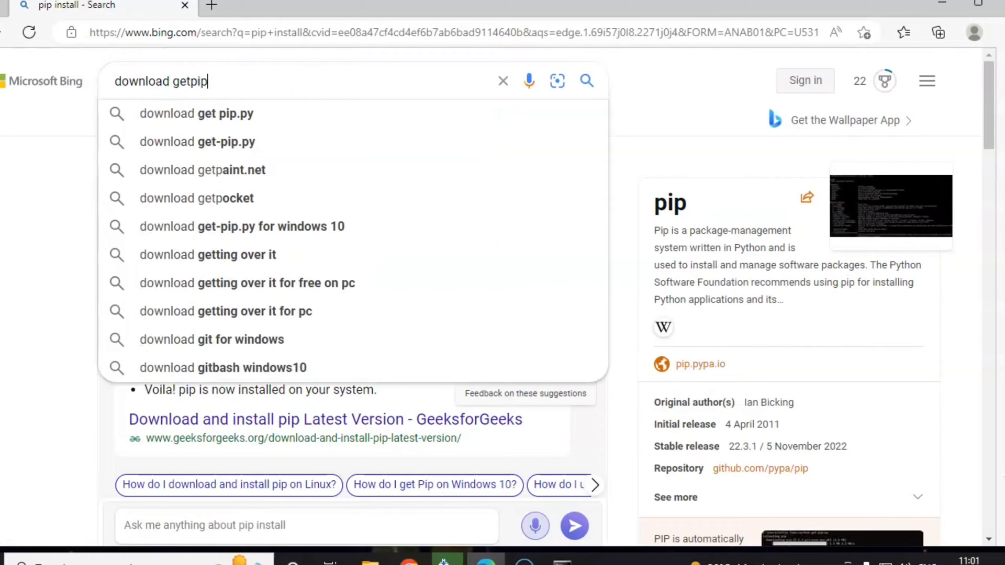
pyautogui.press('Return')
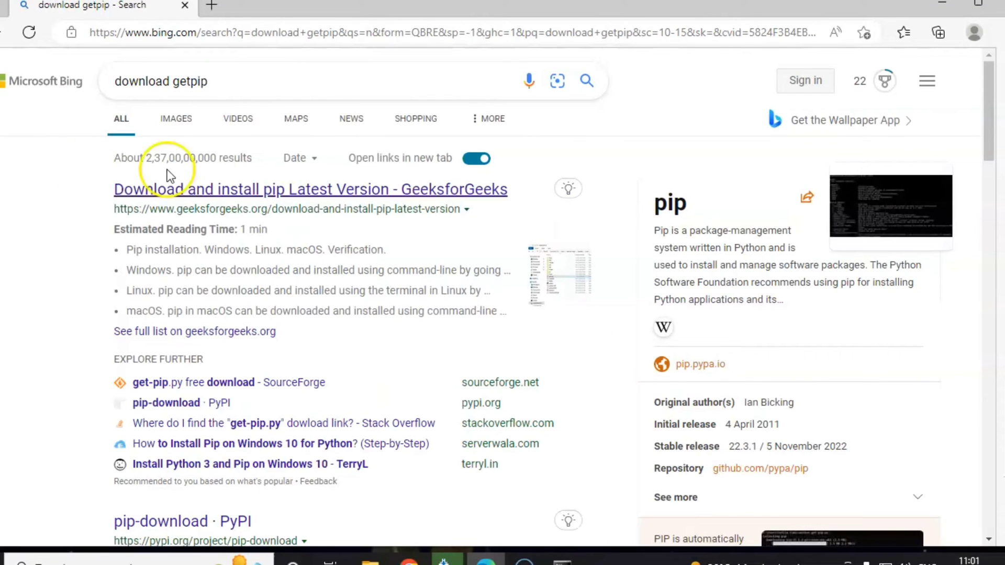
pyautogui.scroll(-12, 314, 267)
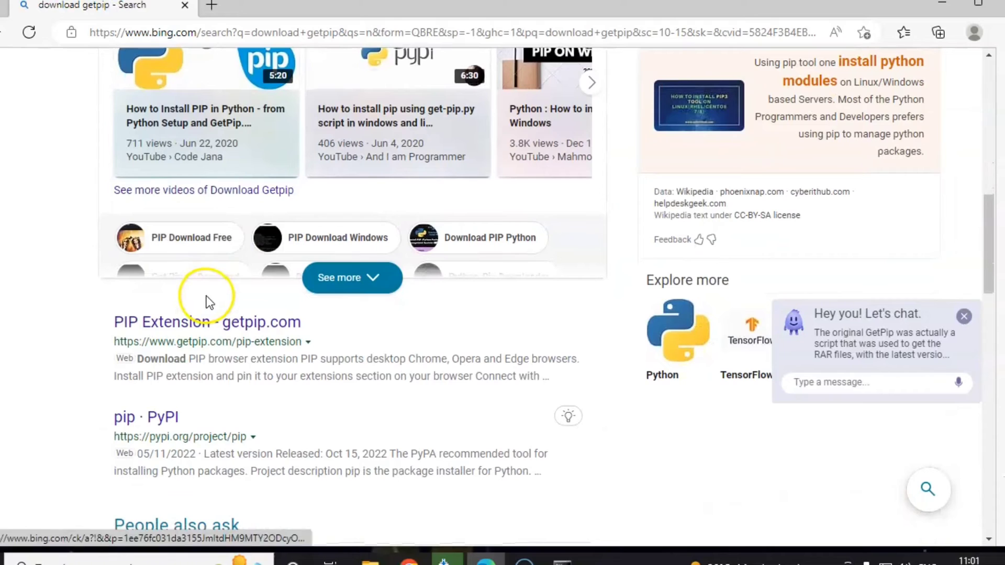
pyautogui.click(198, 324)
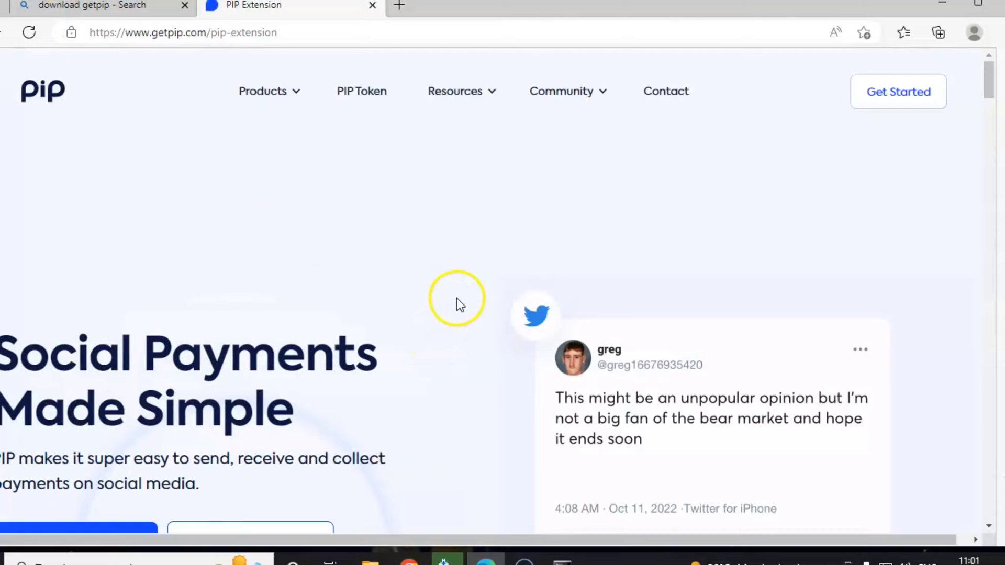
pyautogui.scroll(-5, 456, 302)
pyautogui.scroll(5, 236, 241)
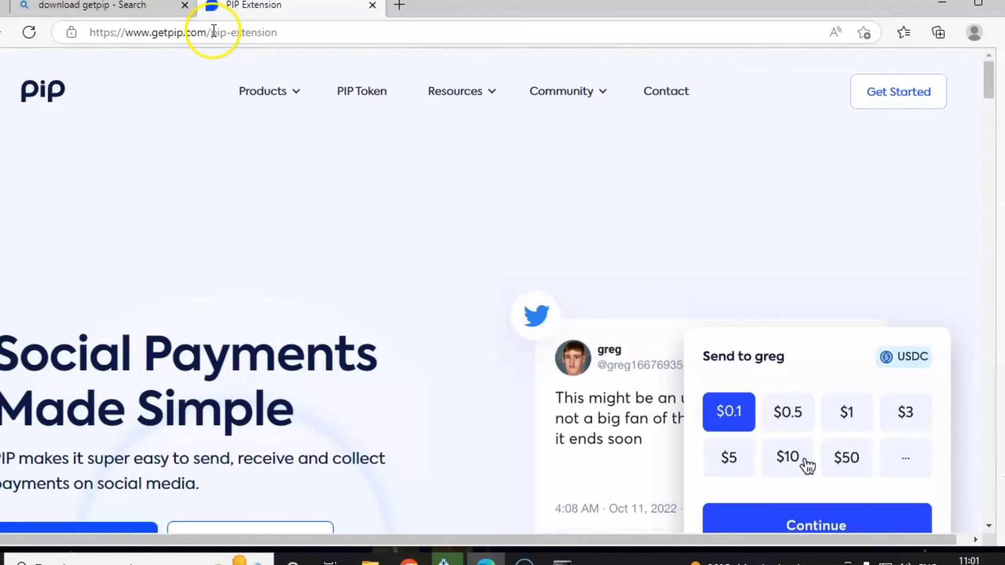
pyautogui.moveTo(212, 32); pyautogui.dragTo(631, 32)
pyautogui.press('BackSpace')
pyautogui.press('Return')
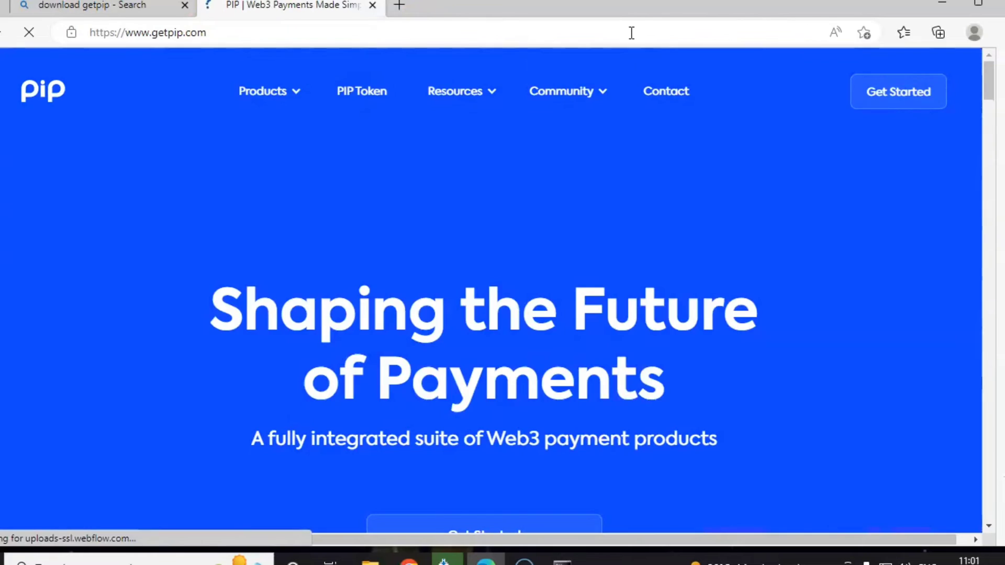
pyautogui.scroll(-15, 504, 371)
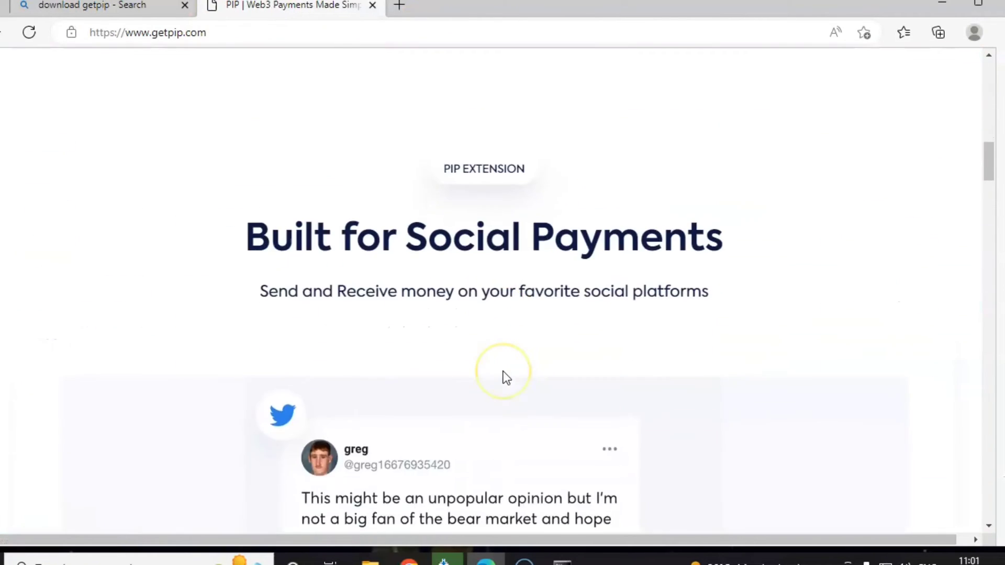
pyautogui.scroll(-10, 504, 371)
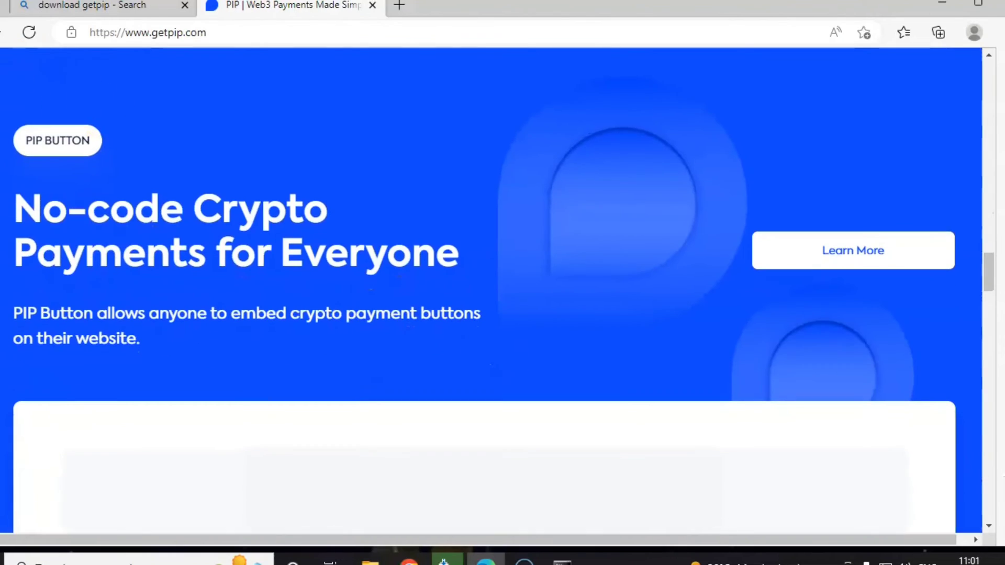
# Open Google in the current tab and search for "git pip".
pyautogui.click(131, 37)
pyautogui.write('goo')
pyautogui.press('Return')
pyautogui.write('git pip')
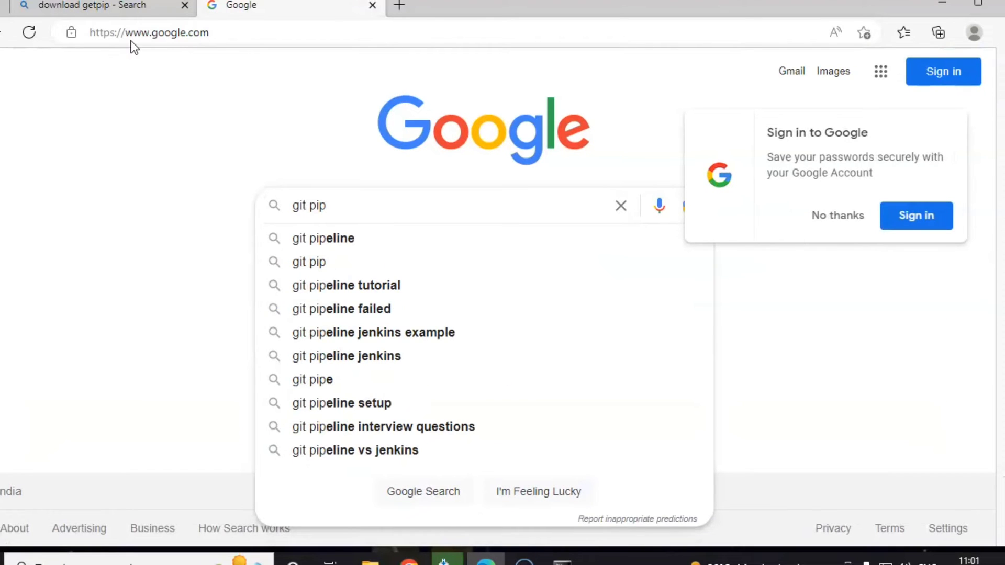
pyautogui.press('Return')
# Correct the Google query to "get pip", run the search, and look through the results.
pyautogui.click(132, 87)
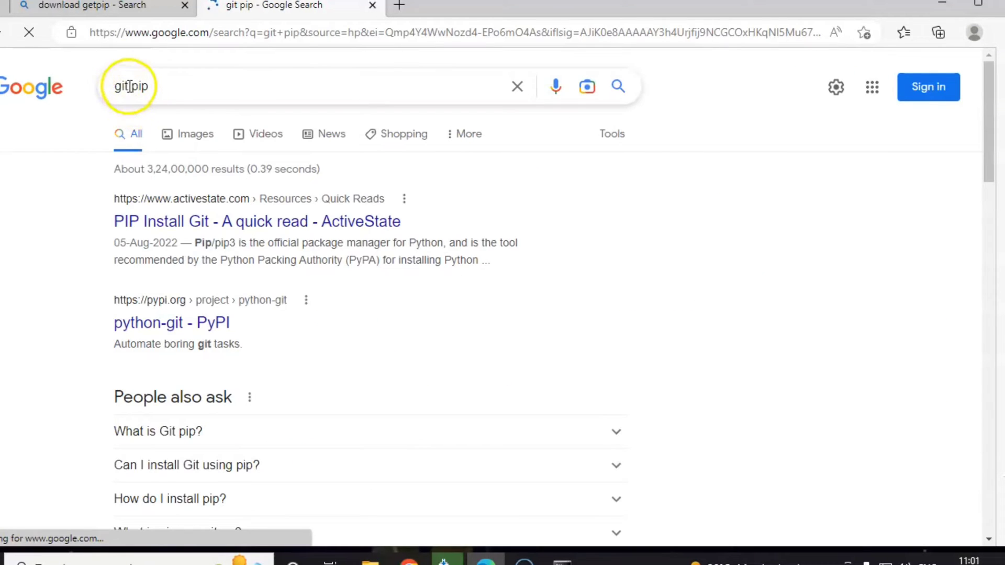
pyautogui.press('BackSpace')
pyautogui.press('BackSpace')
pyautogui.press('BackSpace')
pyautogui.write('et')
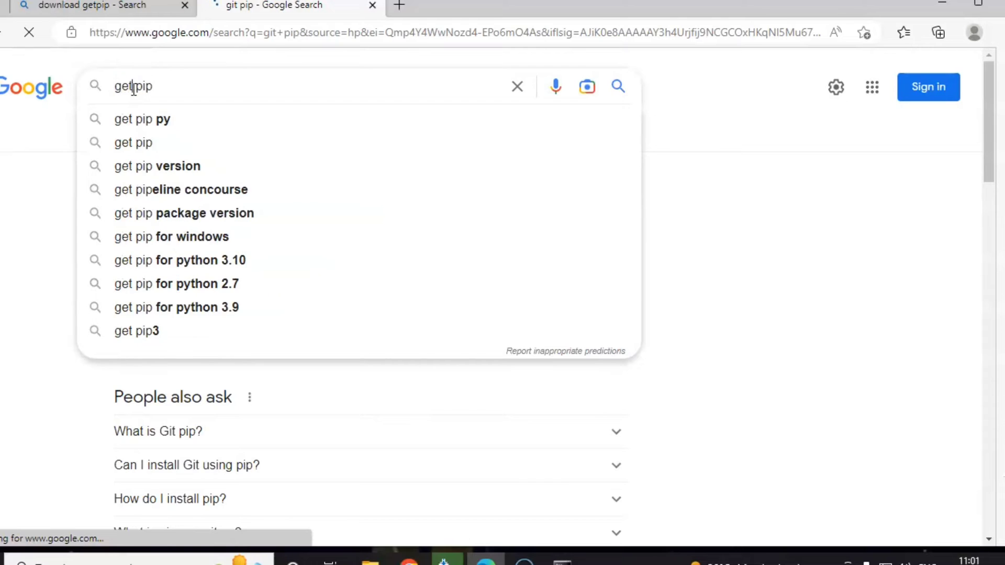
pyautogui.press('Return')
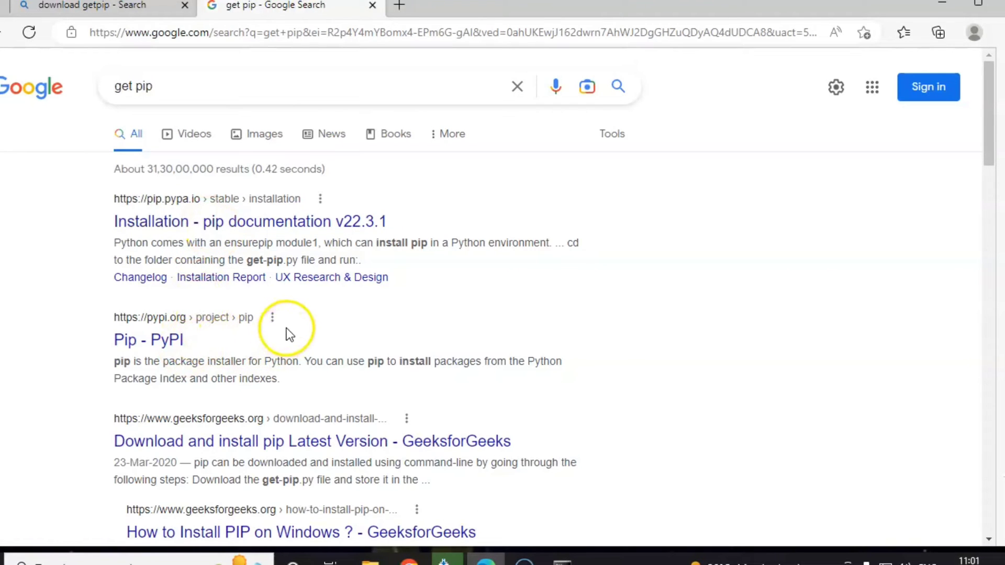
pyautogui.scroll(-3, 288, 327)
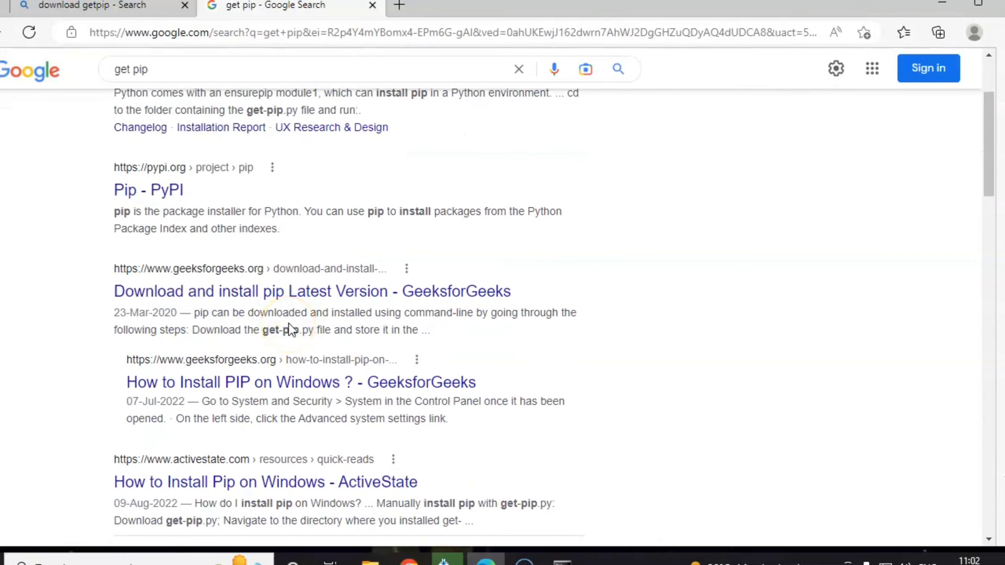
pyautogui.scroll(3, 289, 323)
# Search Google for "getpip" as one word and look through the results for a download link.
pyautogui.click(140, 86)
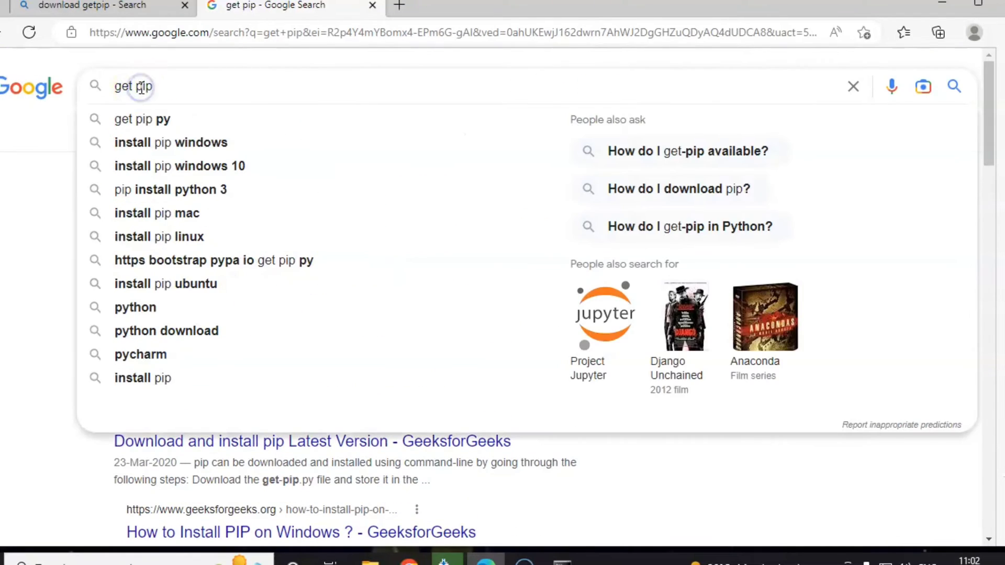
pyautogui.press('BackSpace')
pyautogui.press('Return')
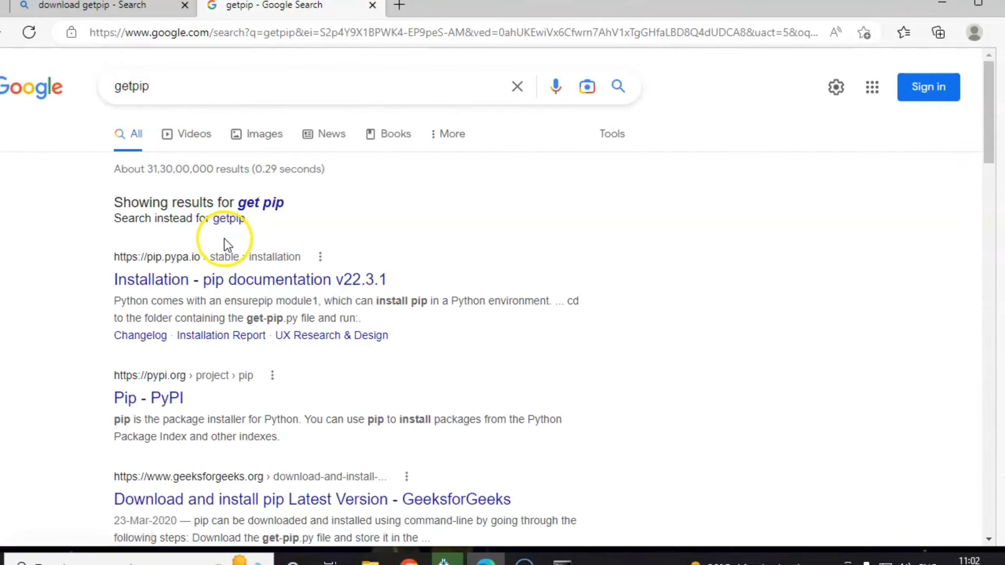
pyautogui.scroll(-3, 224, 237)
pyautogui.scroll(-1, 224, 238)
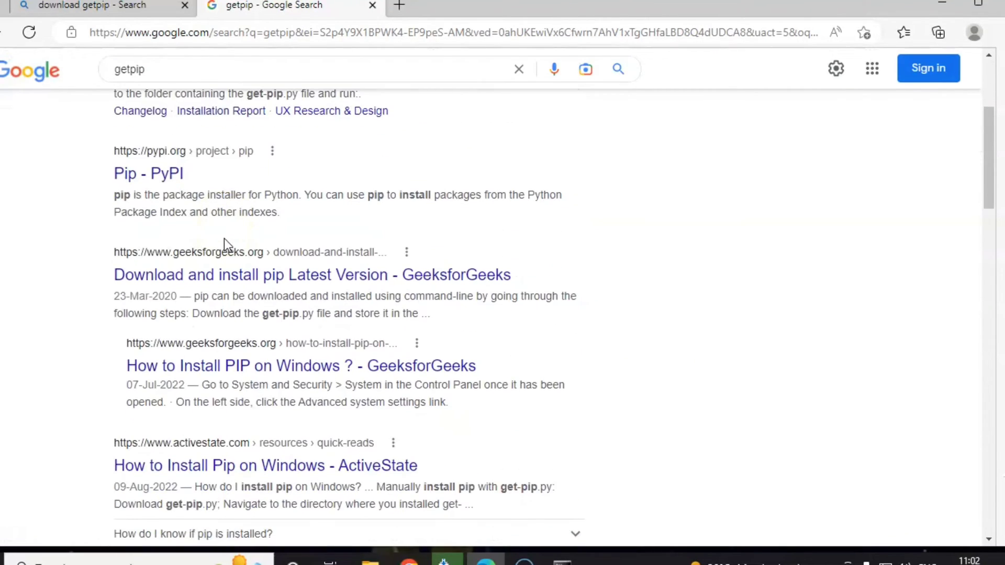
pyautogui.scroll(-4, 224, 238)
pyautogui.scroll(7, 215, 220)
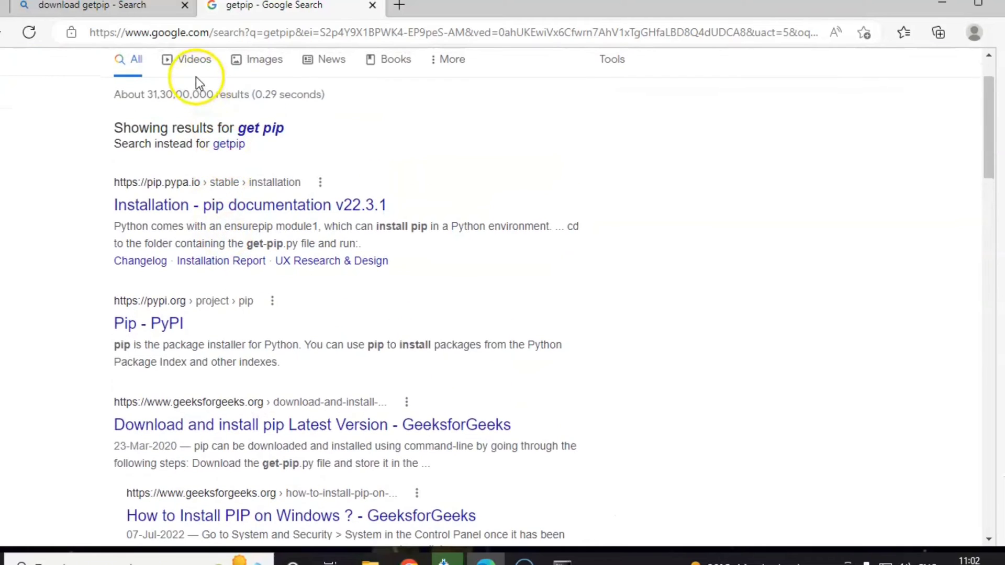
pyautogui.scroll(1, 196, 77)
# Search Google for "getpip.py" and open the pypa/get-pip GitHub repository from the results.
pyautogui.click(195, 90)
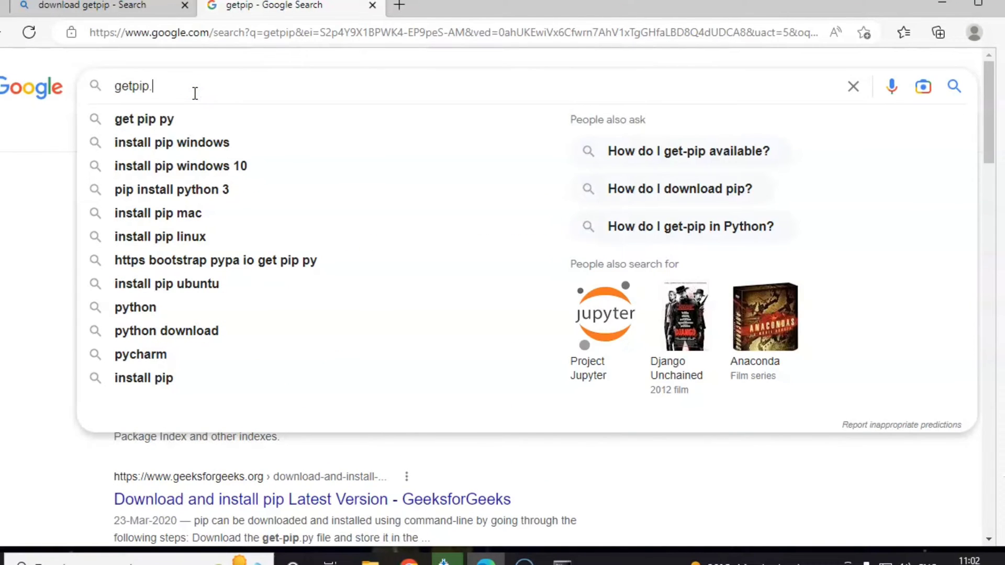
pyautogui.write('.py')
pyautogui.press('Return')
pyautogui.click(199, 97)
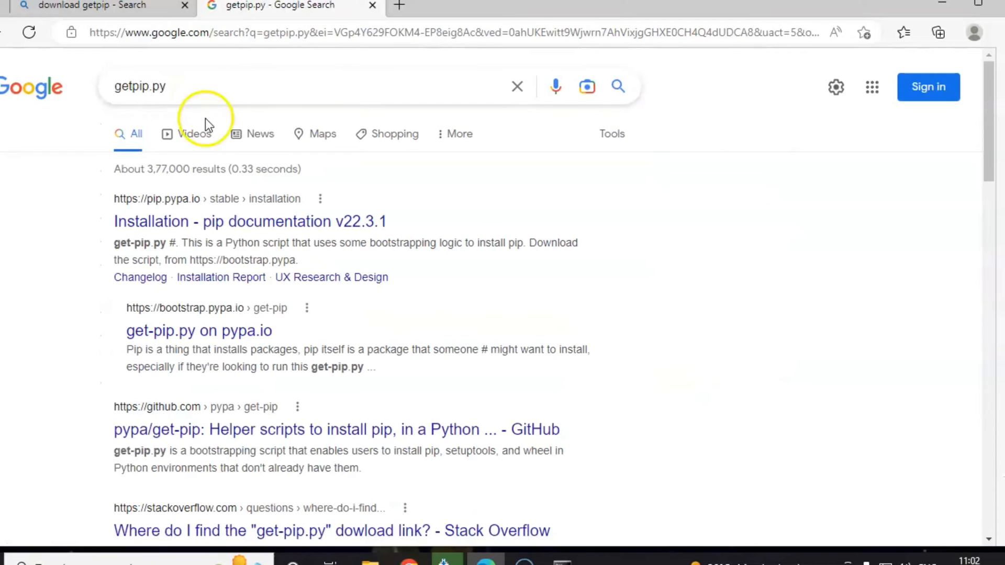
pyautogui.click(204, 430)
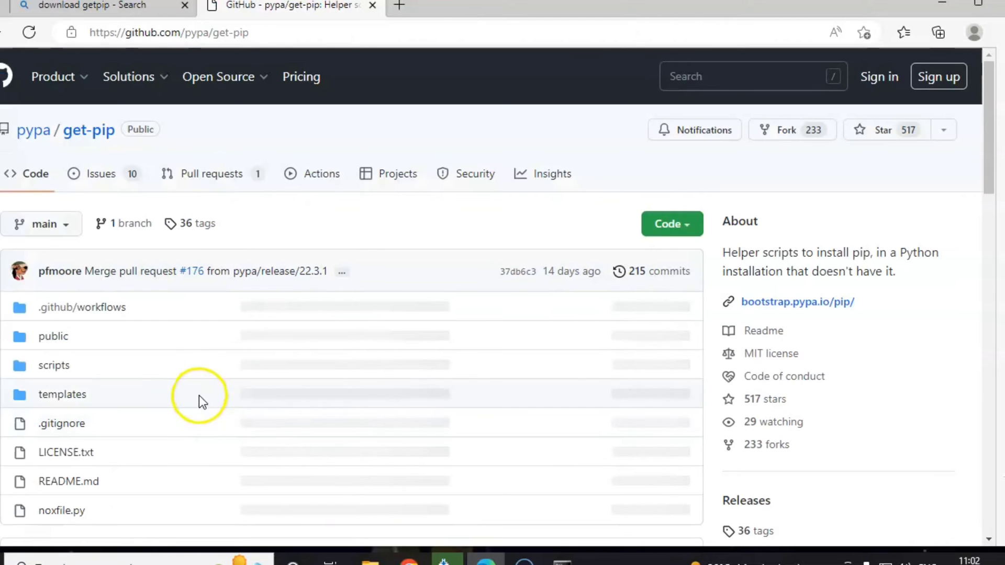
pyautogui.scroll(-5, 162, 328)
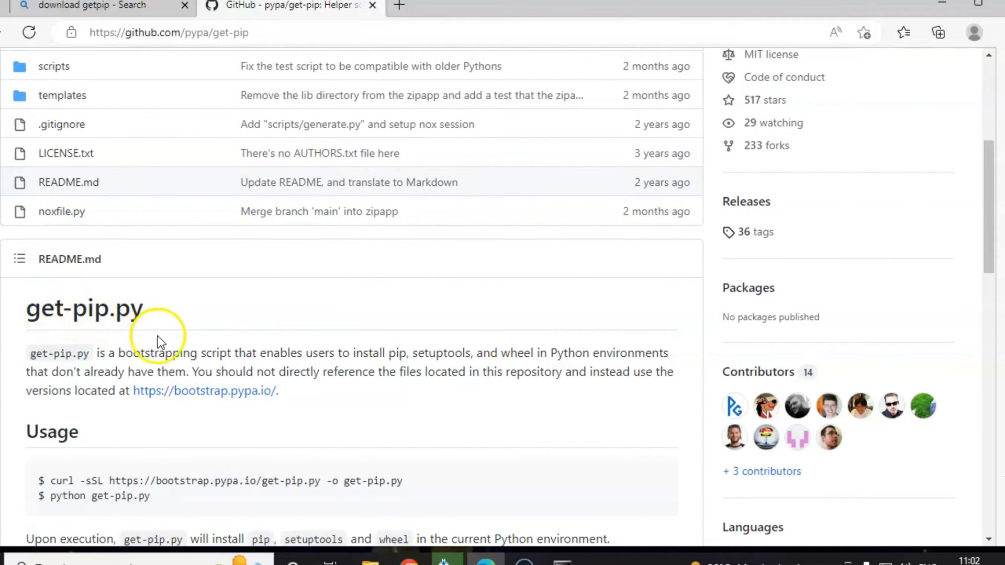
pyautogui.click(178, 396)
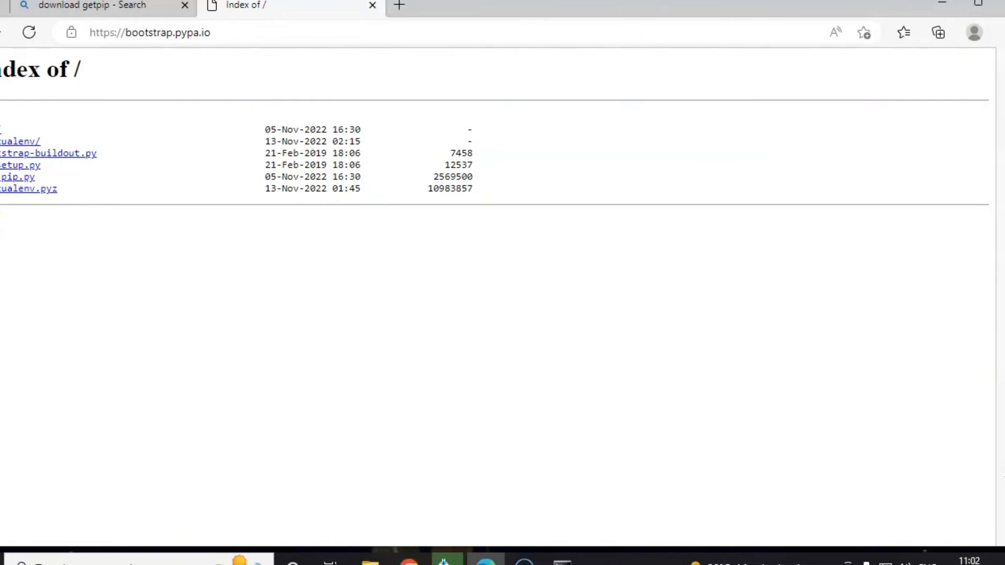
pyautogui.click(24, 177)
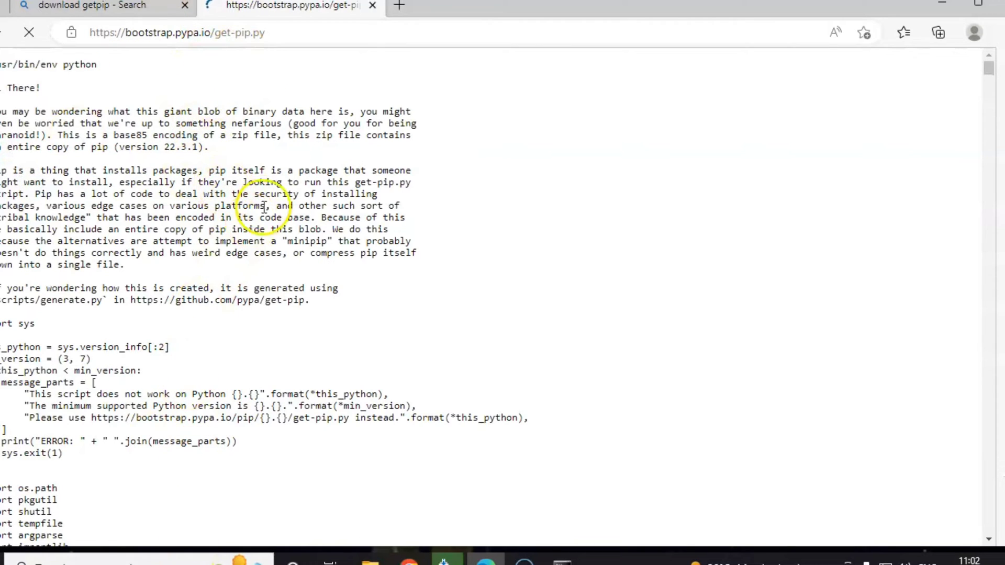
# Save the get-pip script as a Python File, trying Local Disk (C:) first and accepting the Dell user folder instead.
pyautogui.rightClick(247, 163)
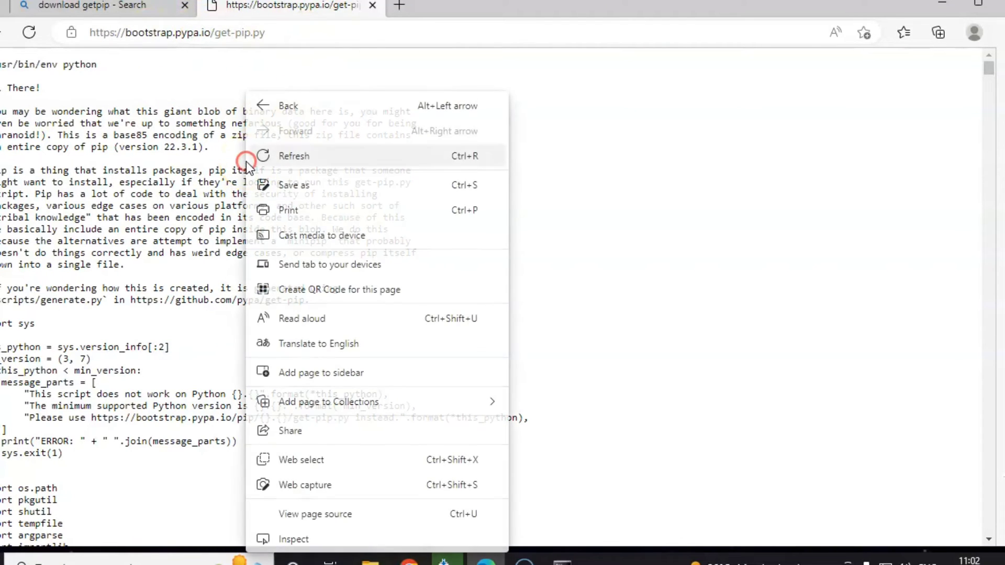
pyautogui.click(307, 189)
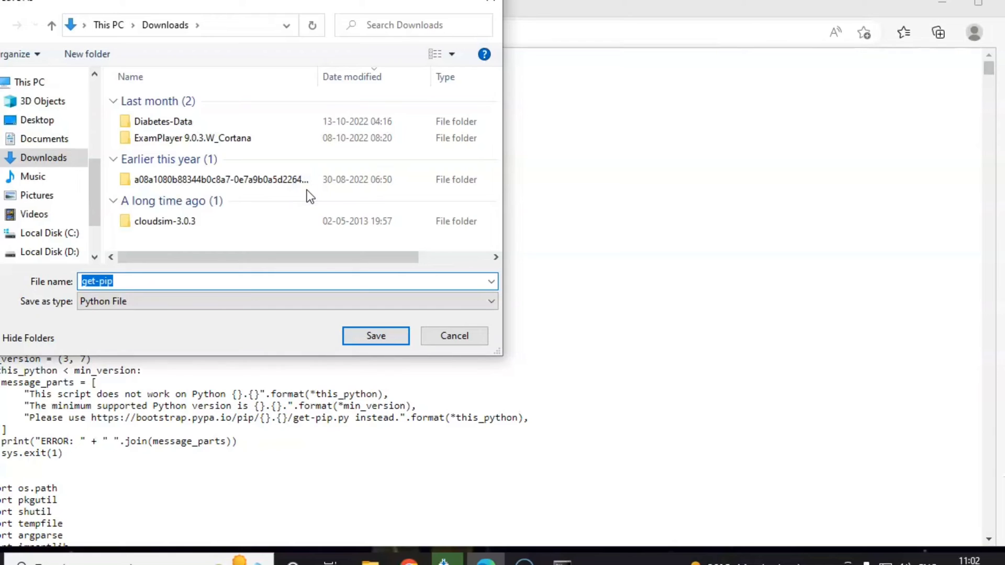
pyautogui.click(62, 232)
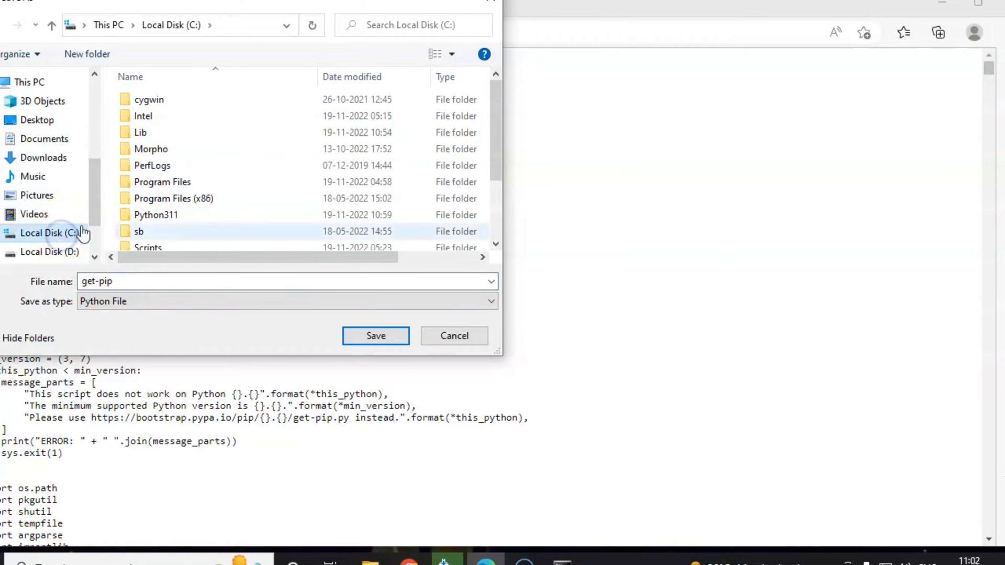
pyautogui.click(370, 335)
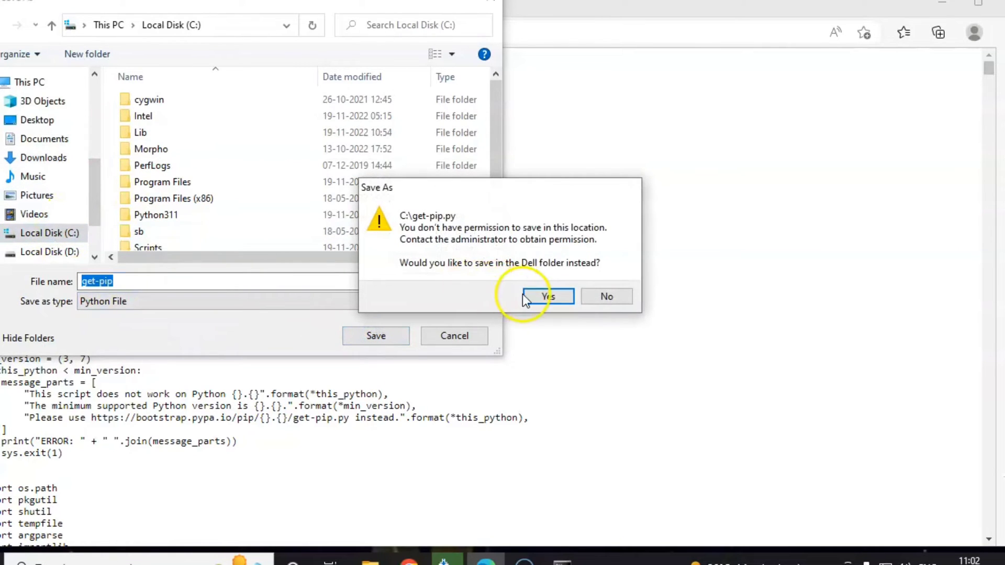
pyautogui.click(545, 296)
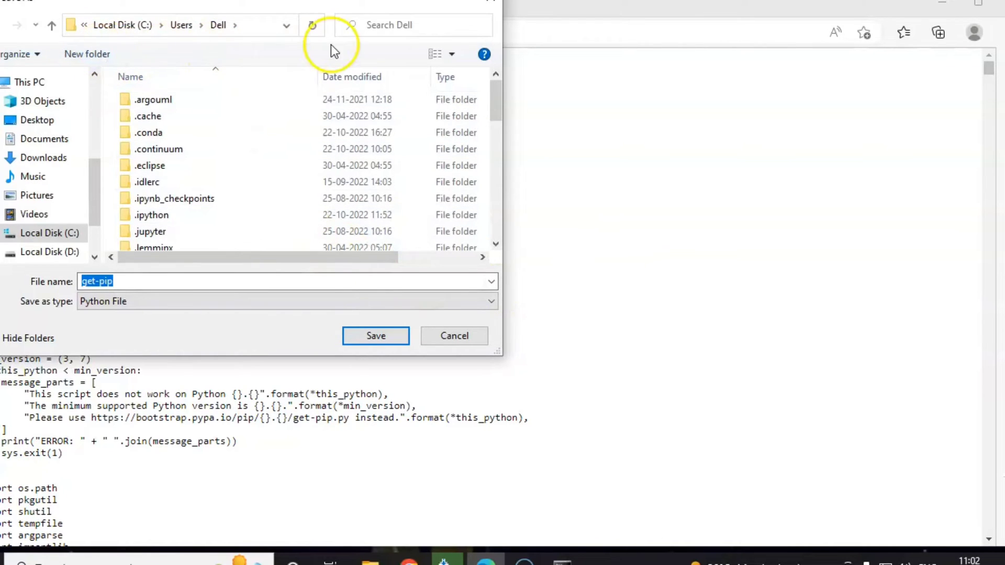
pyautogui.click(371, 334)
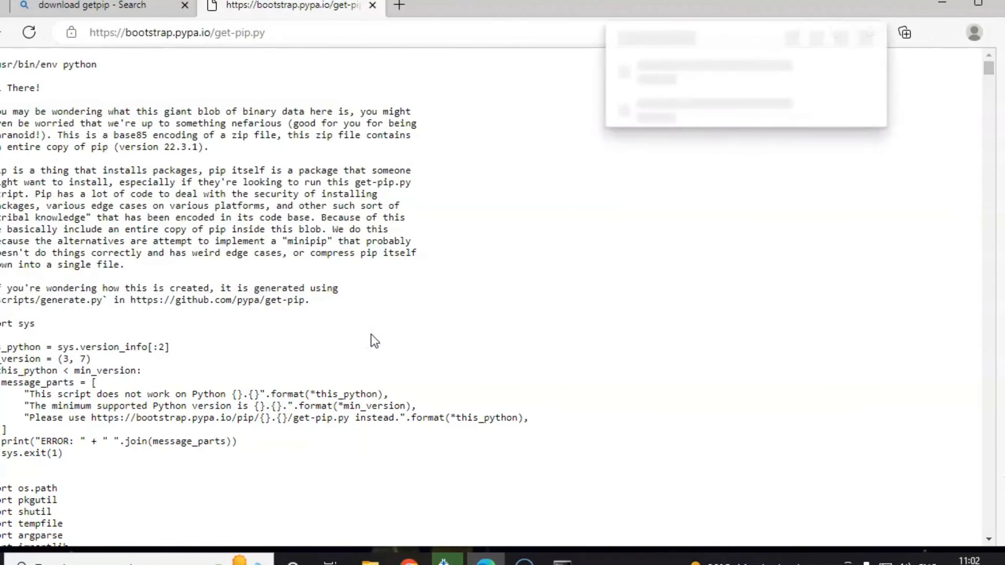
# Switch to the Command Prompt window and run python get-pip.py.
pyautogui.click(562, 559)
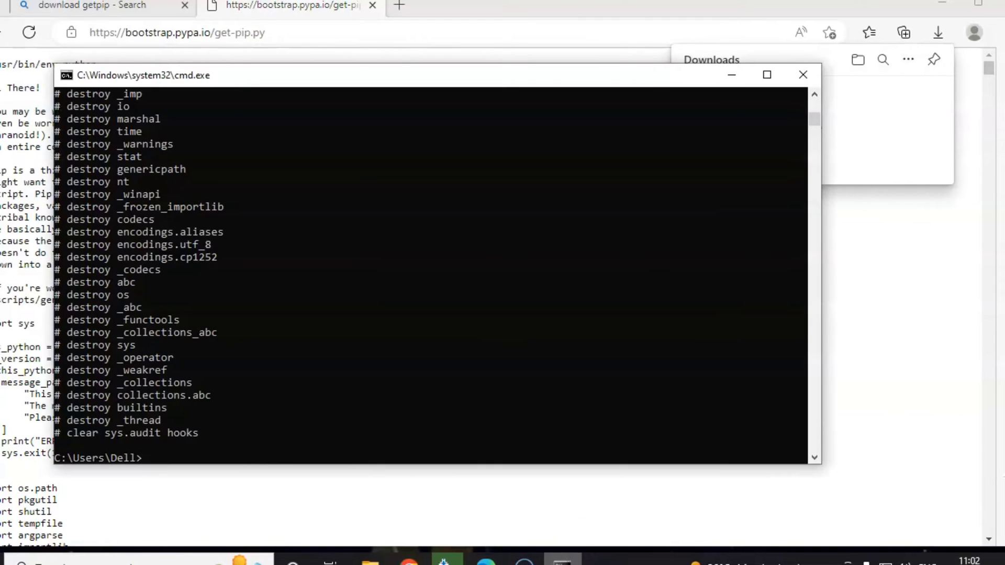
pyautogui.write('python get-pip.py')
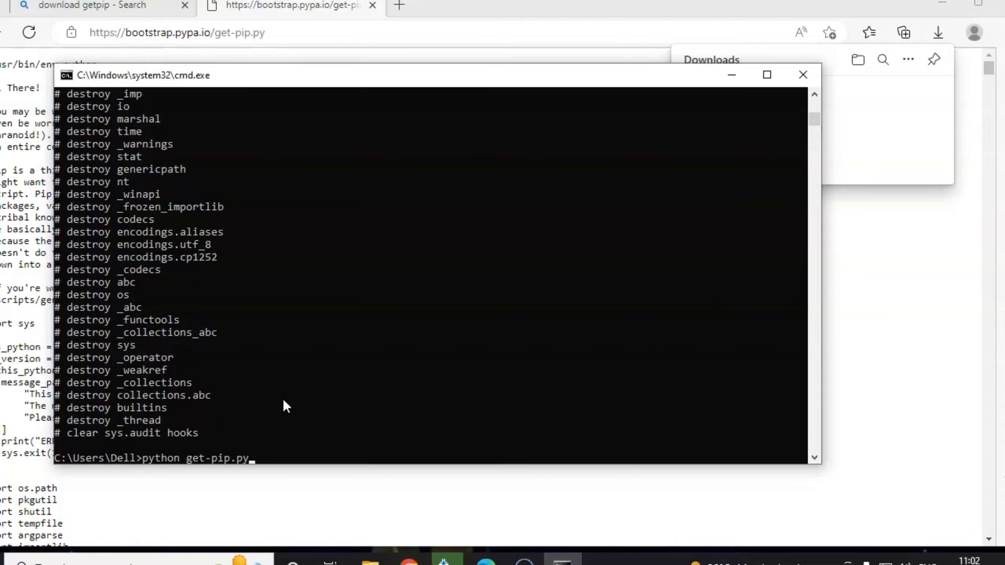
pyautogui.press('Return')
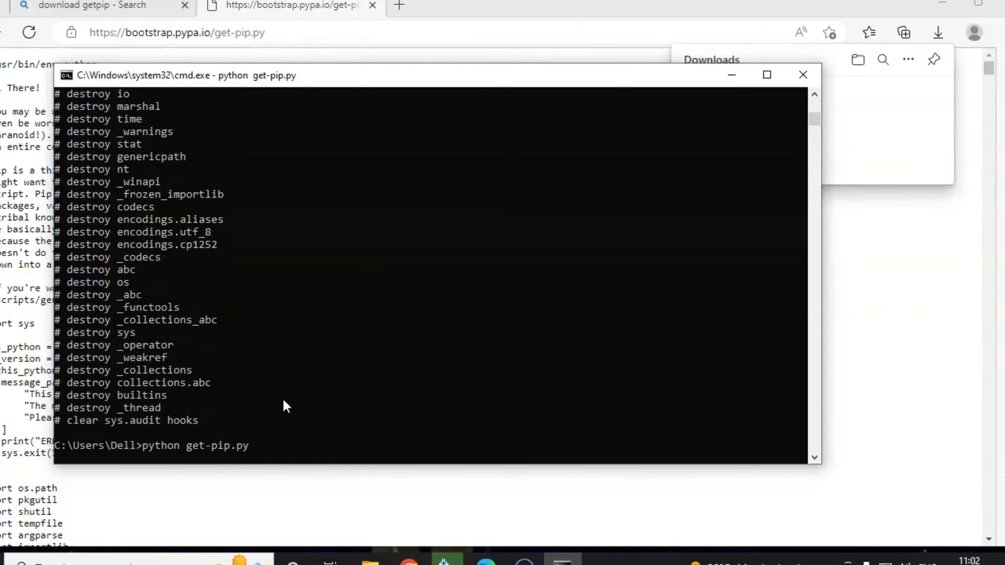
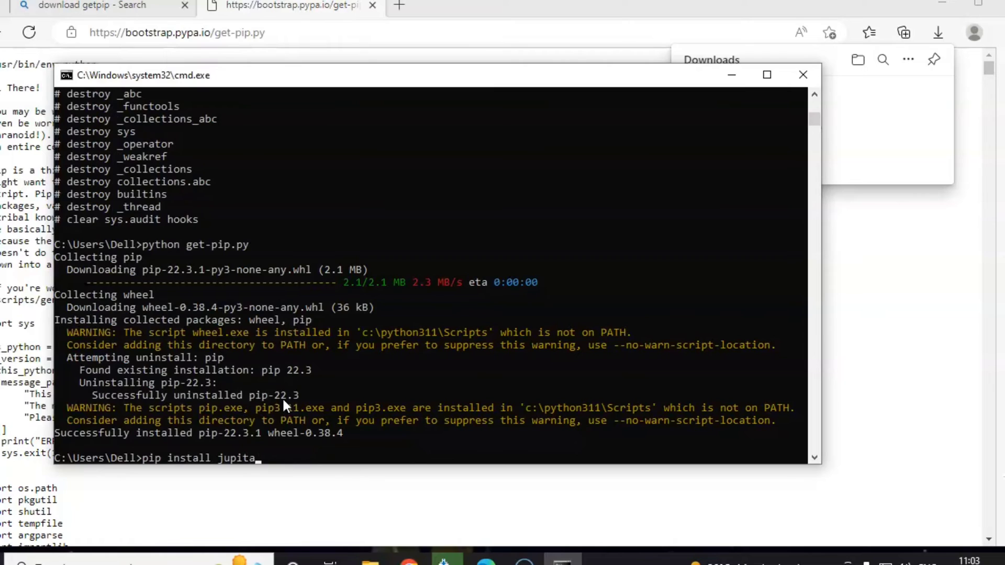
# Try to install the notebook package with pip install jupitar notebook.
pyautogui.write('r notebook')
pyautogui.press('Return')
# Go to the root of drive C and change into the Python311 folder.
pyautogui.write('cd\\')
pyautogui.press('Return')
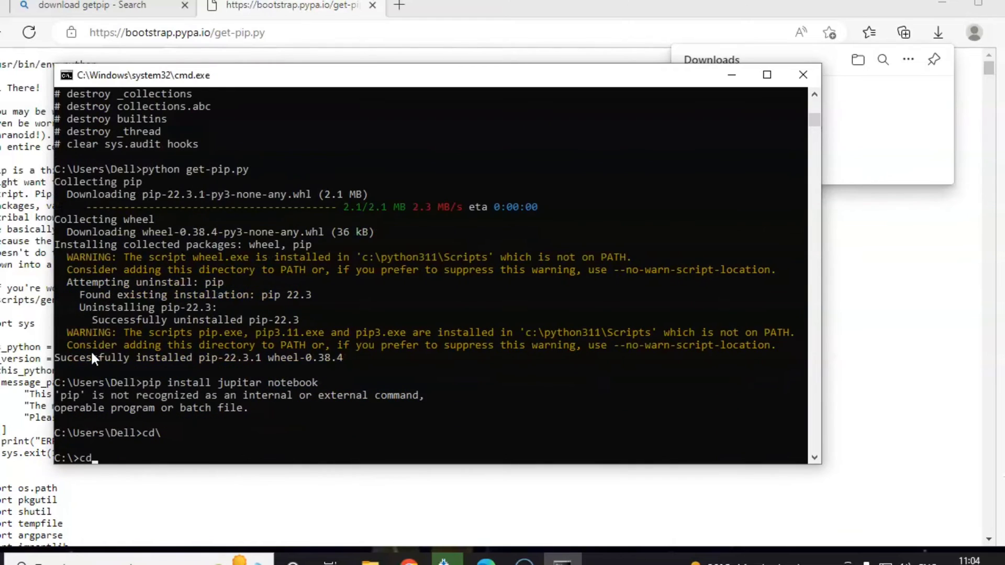
pyautogui.write('cd Python311')
pyautogui.press('Return')
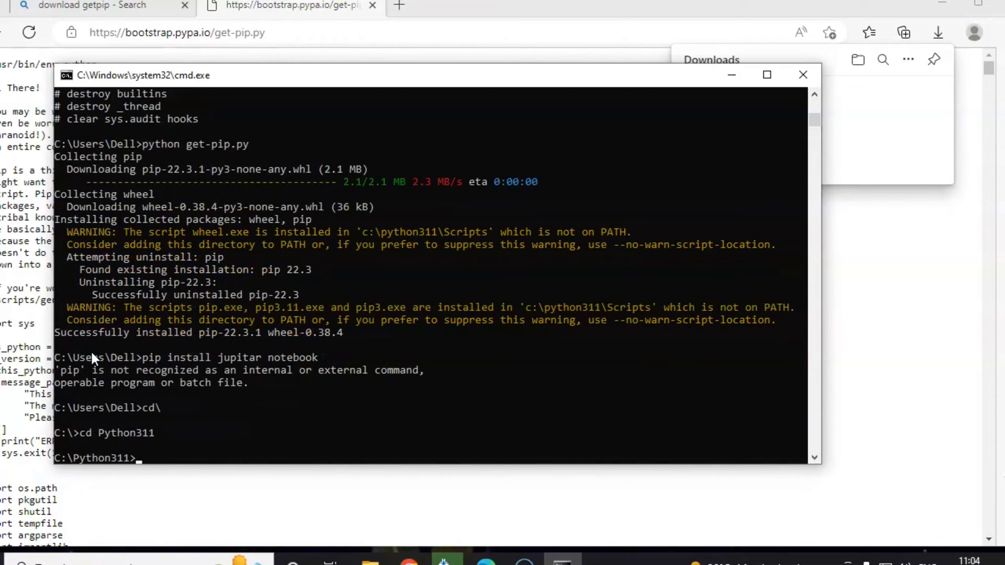
# List the contents of the Python311 folder, trying ls and using dir.
pyautogui.write('ls')
pyautogui.press('Return')
pyautogui.write('dir')
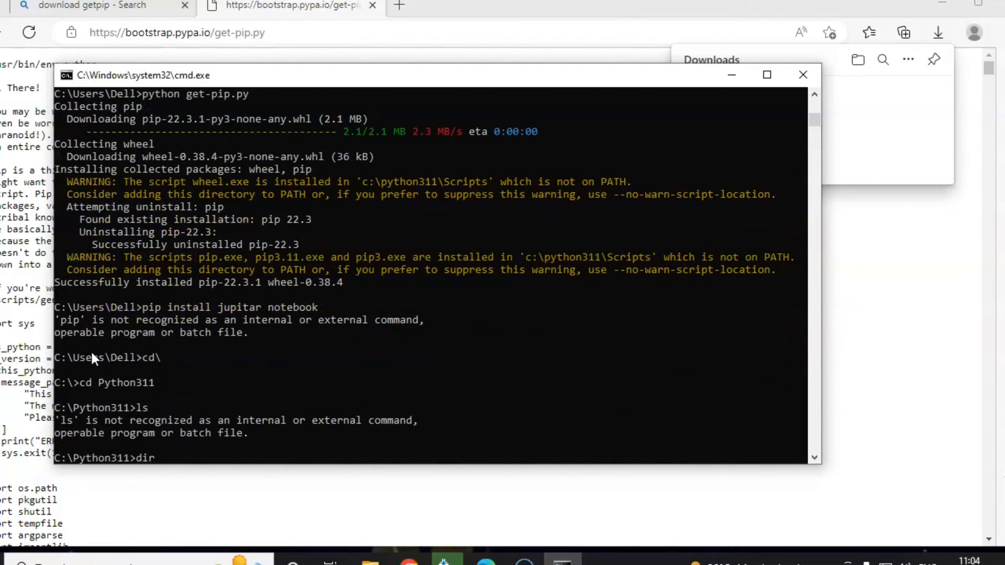
pyautogui.press('Return')
# Change into the Scripts folder with cd Scripts and list its contents with dir.
pyautogui.write('Scripts')
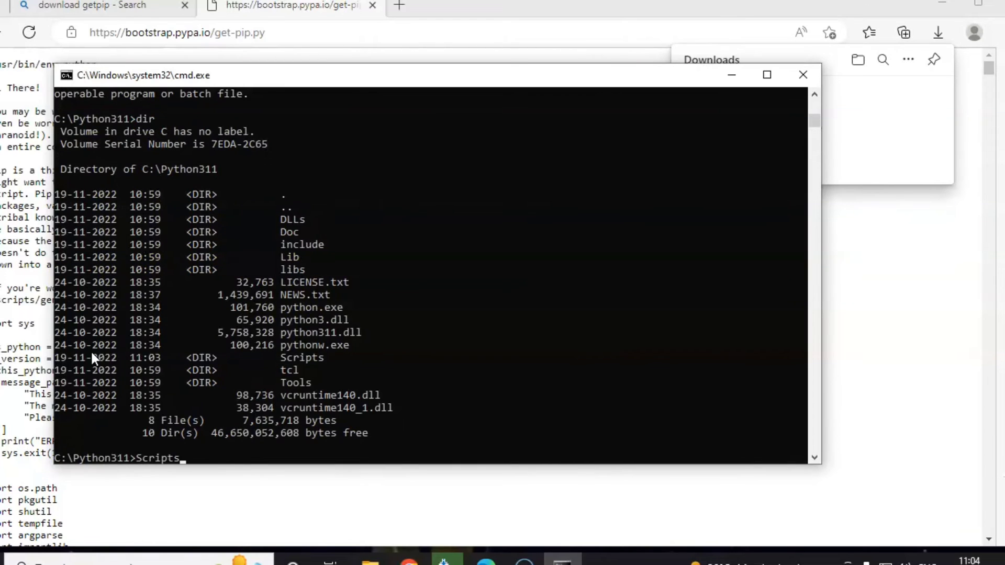
pyautogui.press('Return')
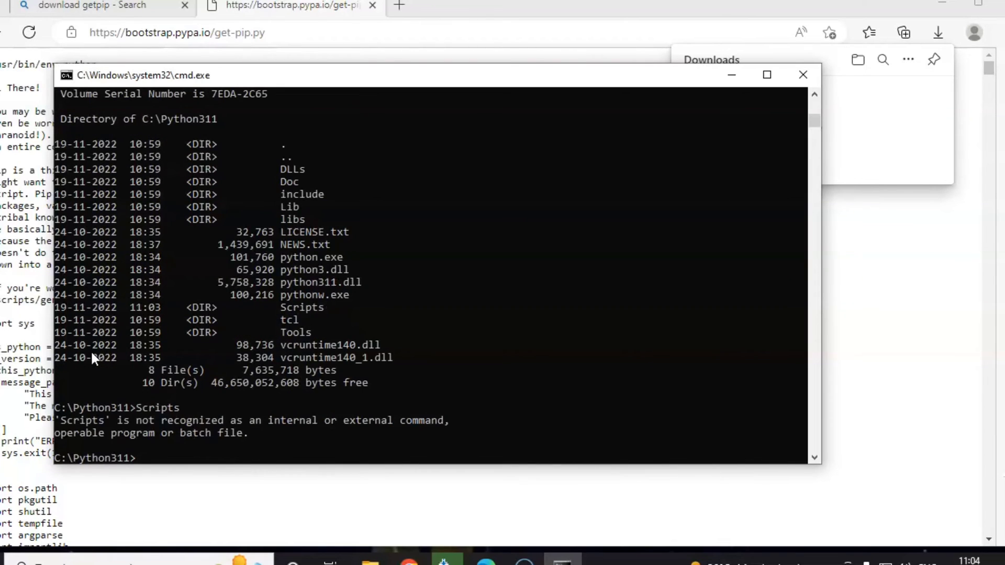
pyautogui.write('cd Scripts')
pyautogui.press('Return')
pyautogui.write('dir')
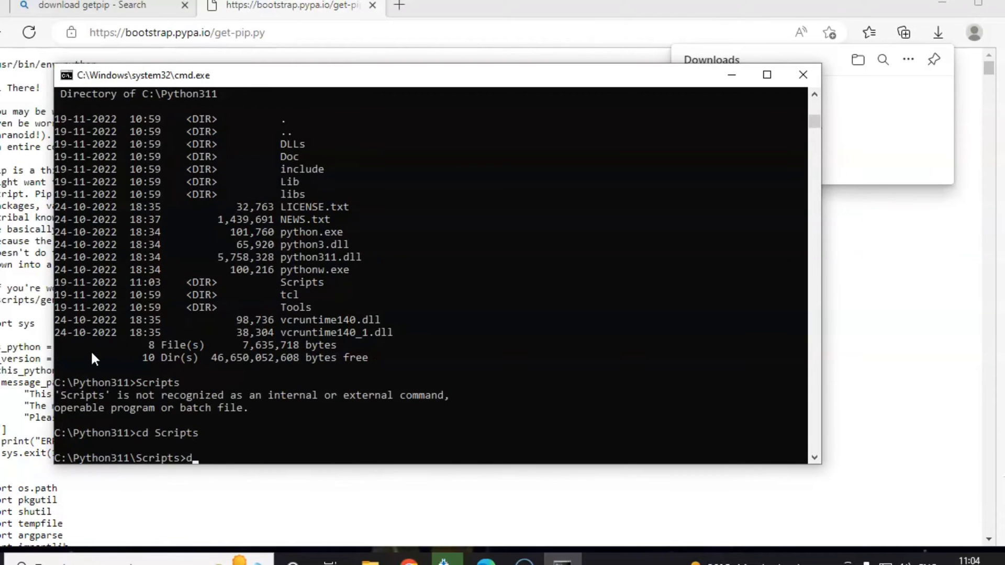
pyautogui.press('Return')
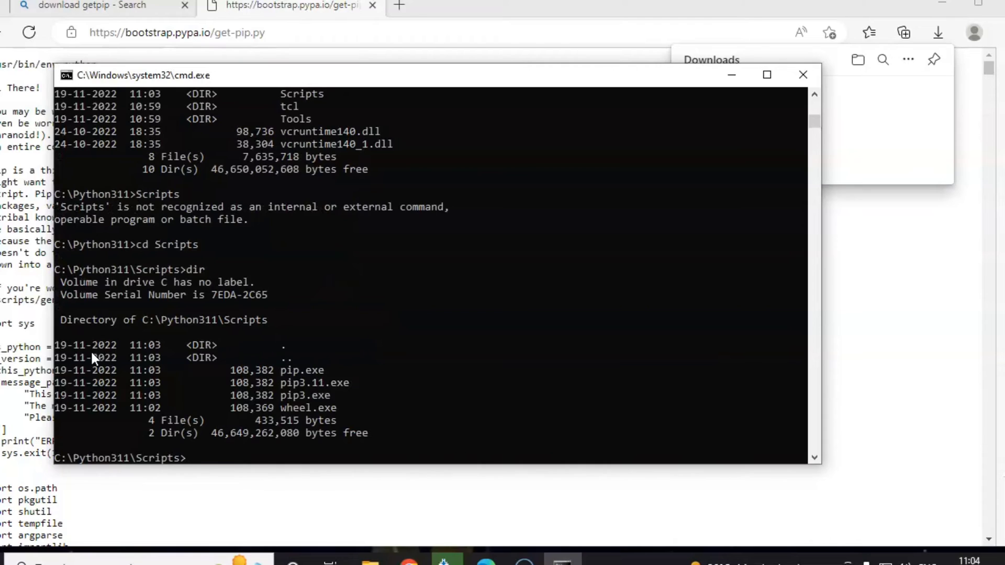
# Switch the command prompt to drive D.
pyautogui.write('cd')
pyautogui.press('BackSpace')
pyautogui.press('BackSpace')
pyautogui.write('d:')
pyautogui.press('Return')
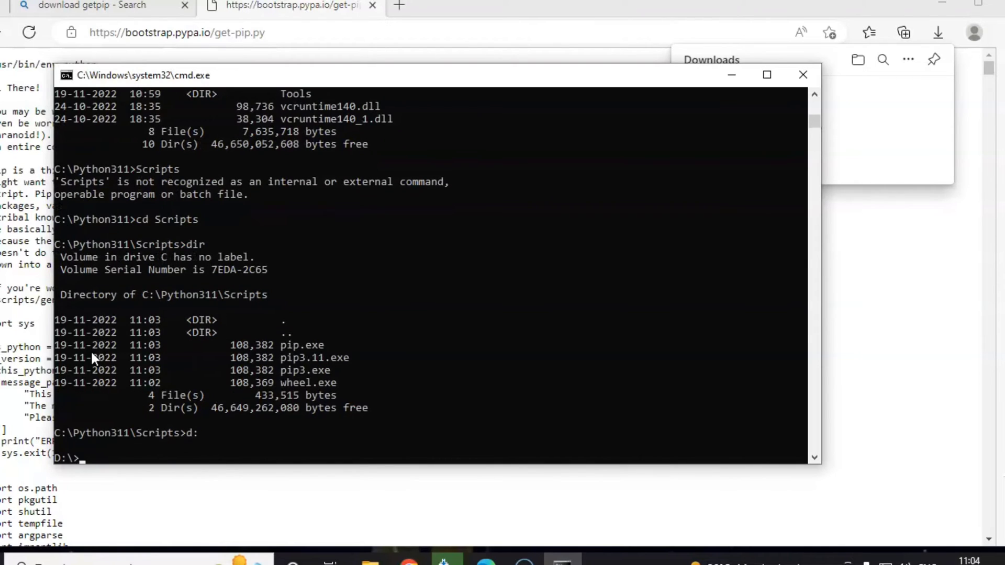
# Append the Scripts folder to the session path with set path="%path%"; C:\Python311\Scripts, copying the folder path from the directory listing.
pyautogui.write('set path="%path')
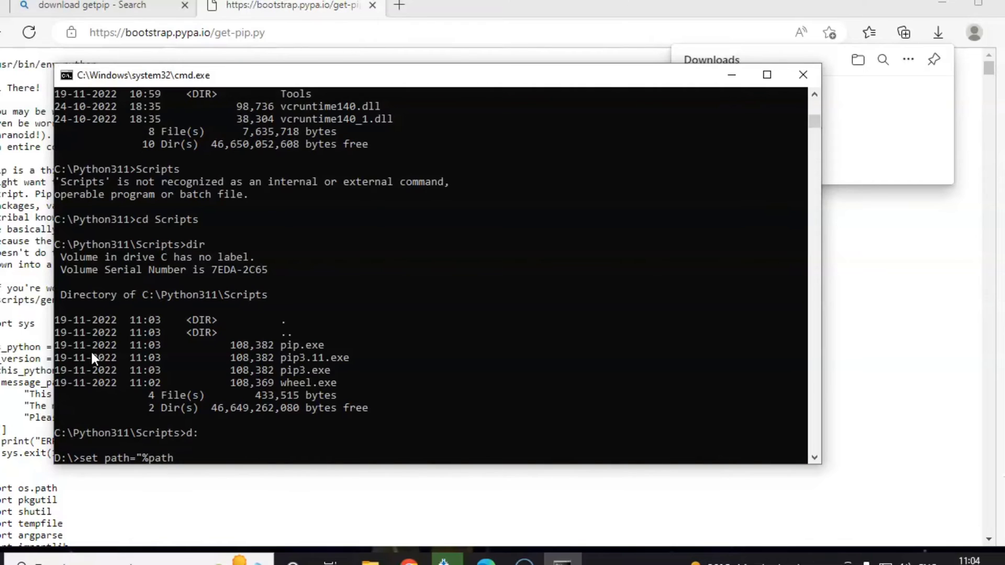
pyautogui.write('%";')
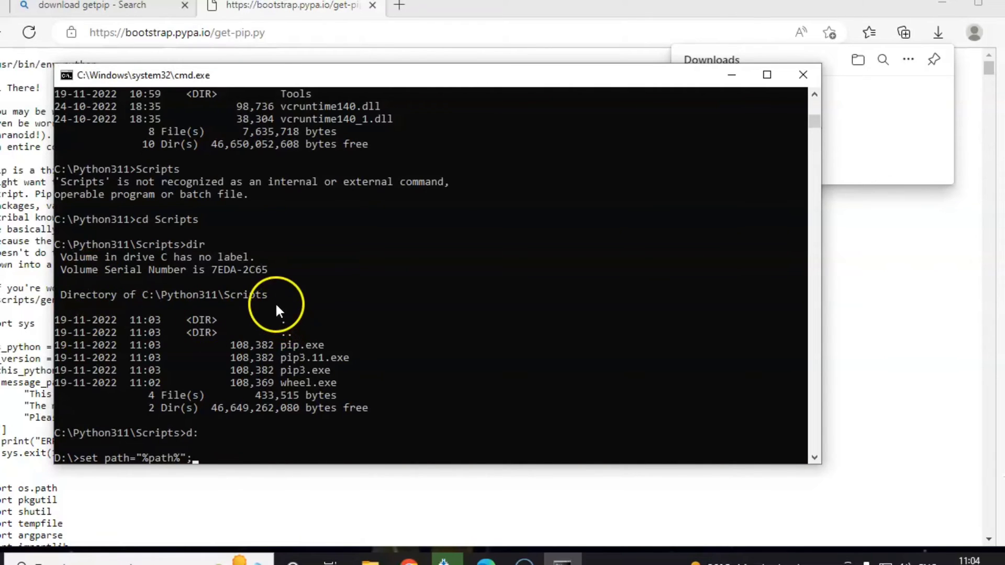
pyautogui.moveTo(274, 296)
pyautogui.mouseDown()
pyautogui.moveTo(143, 295)
pyautogui.moveTo(258, 296)
pyautogui.mouseUp()
pyautogui.rightClick(151, 295)
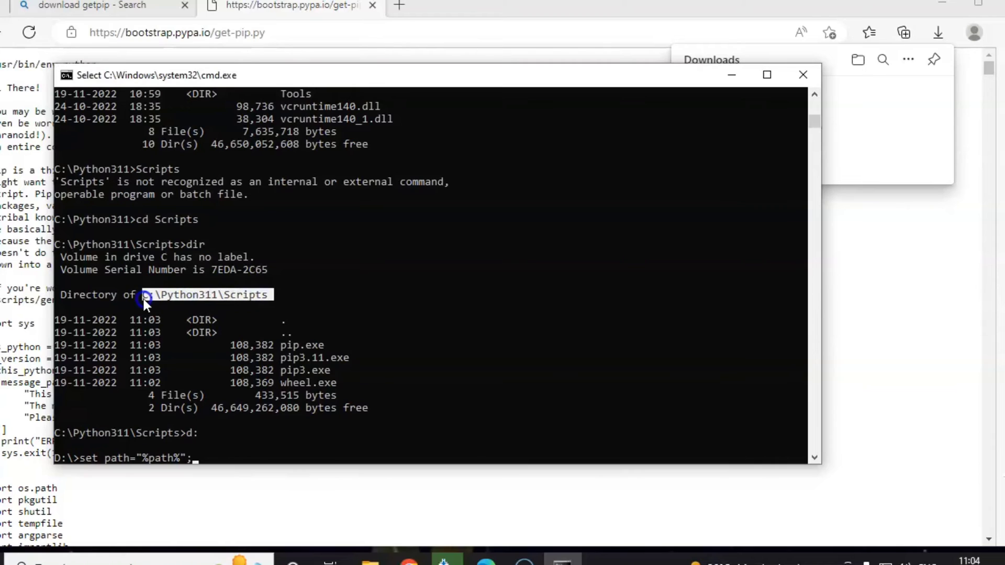
pyautogui.rightClick(165, 296)
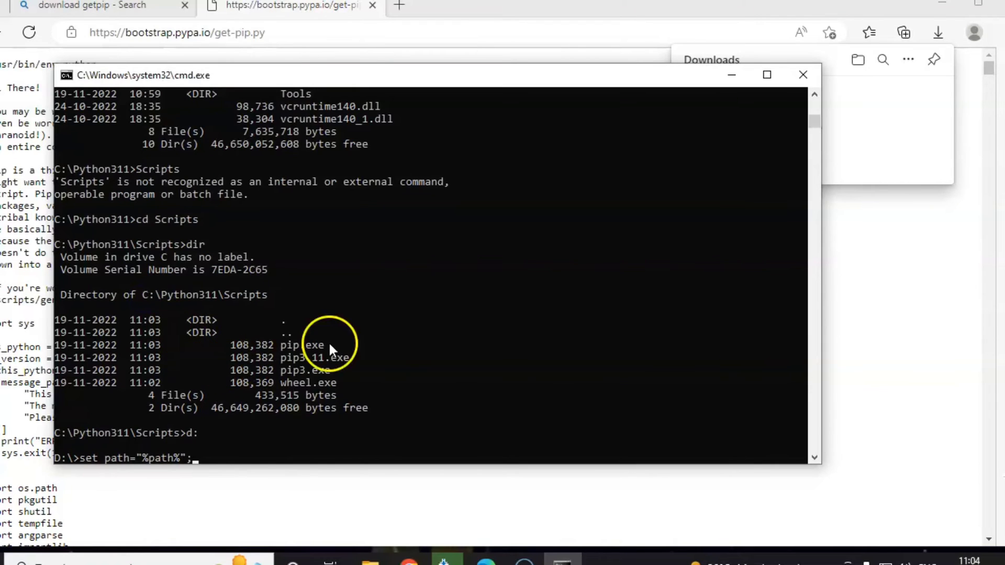
pyautogui.rightClick(328, 342)
pyautogui.press('Return')
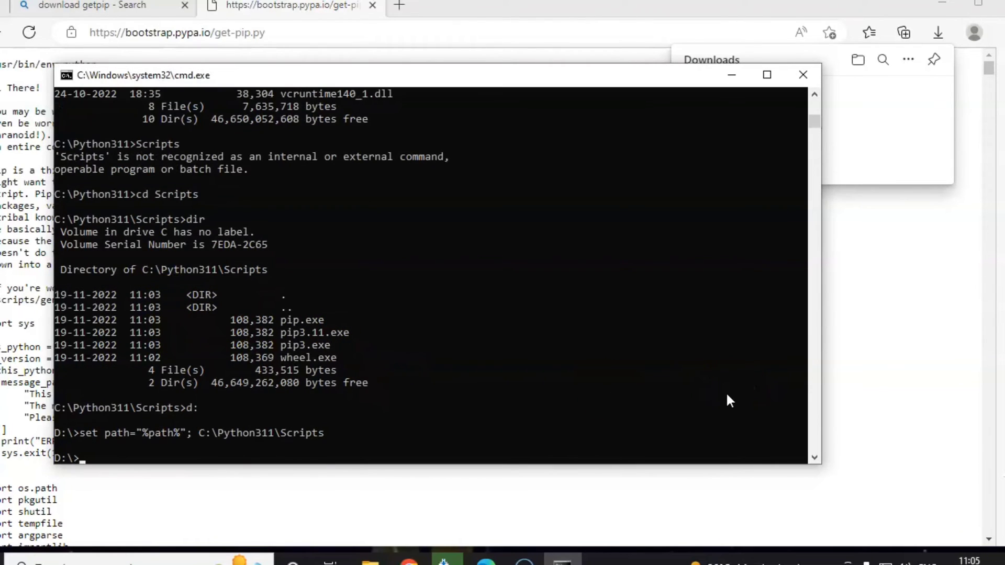
# Try to install the notebook package with pip install jupitar notebook, and try pip -v.
pyautogui.write('pip install jupital')
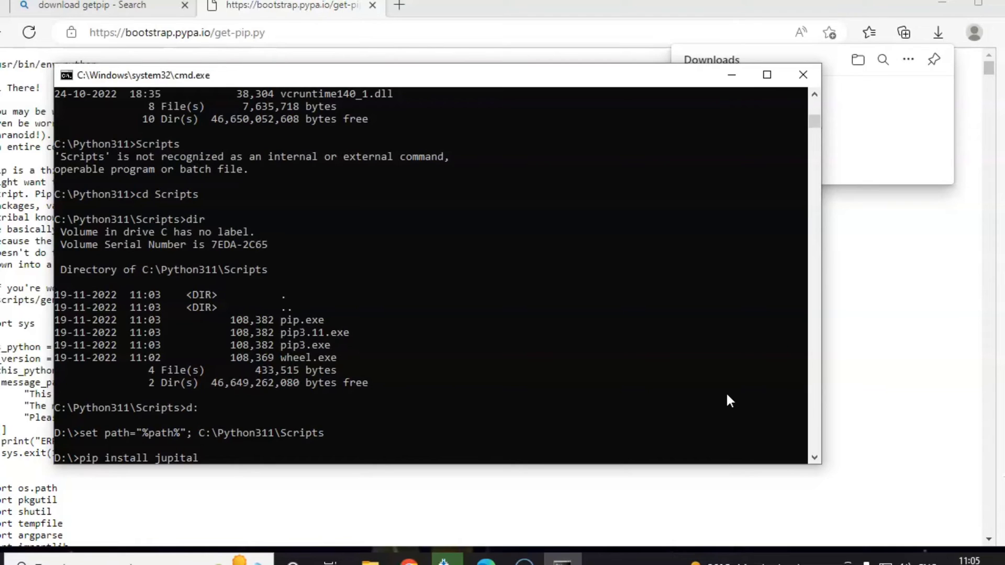
pyautogui.write('r notebook')
pyautogui.press('Return')
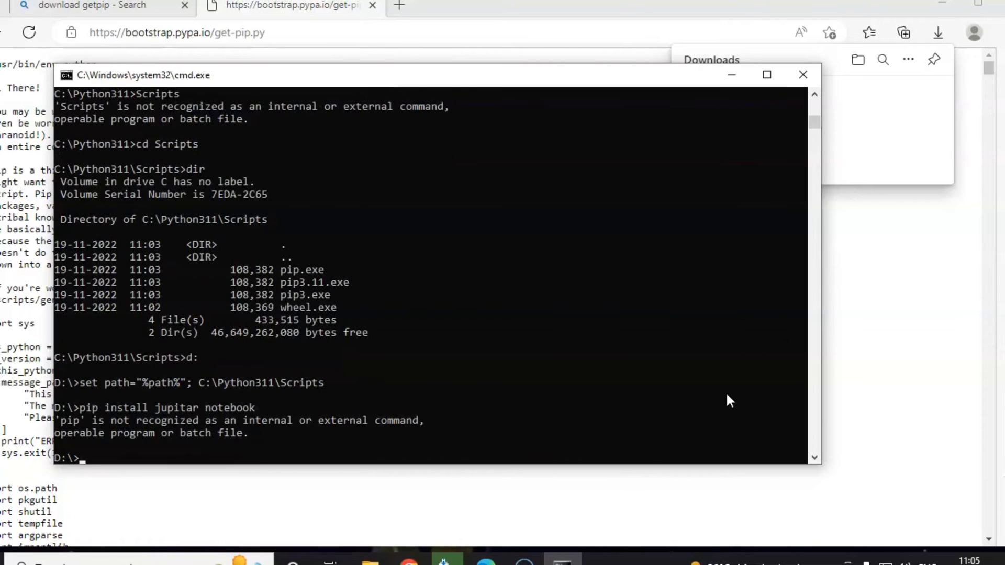
pyautogui.write('pip -v')
pyautogui.press('Return')
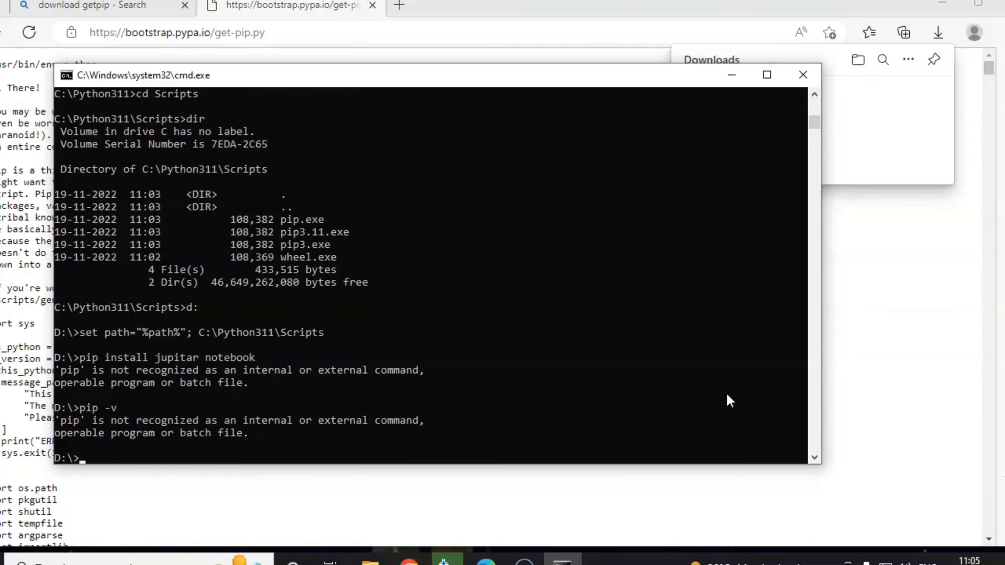
# Recall python get-pip.py from the command history and try to run it on drive D.
pyautogui.press('Up')
pyautogui.press('Up')
pyautogui.press('Up')
pyautogui.press('Up')
pyautogui.press('Up')
pyautogui.press('Up')
pyautogui.press('Up')
pyautogui.press('Up')
pyautogui.press('Up')
pyautogui.press('Up')
pyautogui.press('Up')
pyautogui.press('Down')
pyautogui.press('Down')
pyautogui.press('Down')
pyautogui.press('Down')
pyautogui.press('Down')
pyautogui.press('Down')
pyautogui.press('Down')
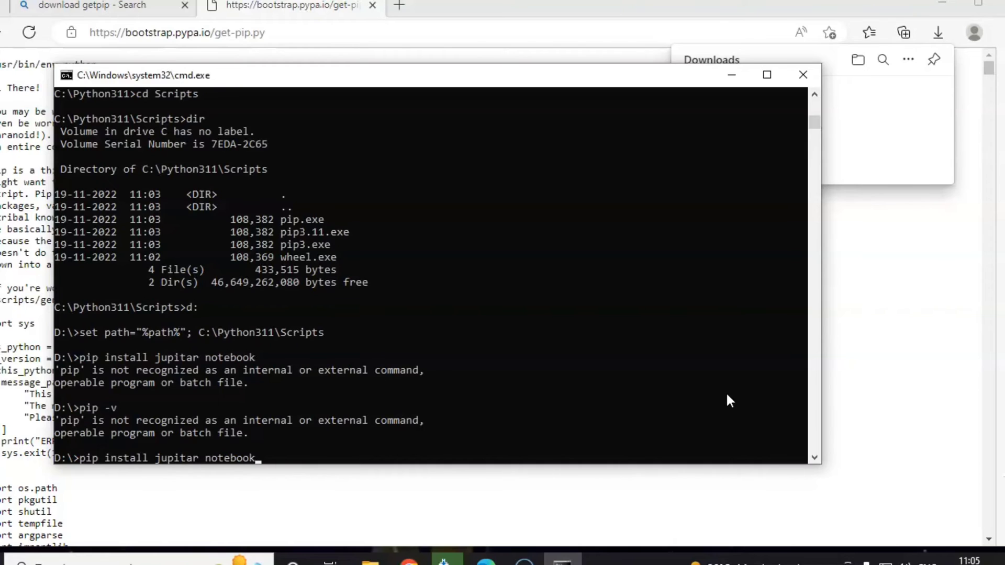
pyautogui.press('Up')
pyautogui.press('Return')
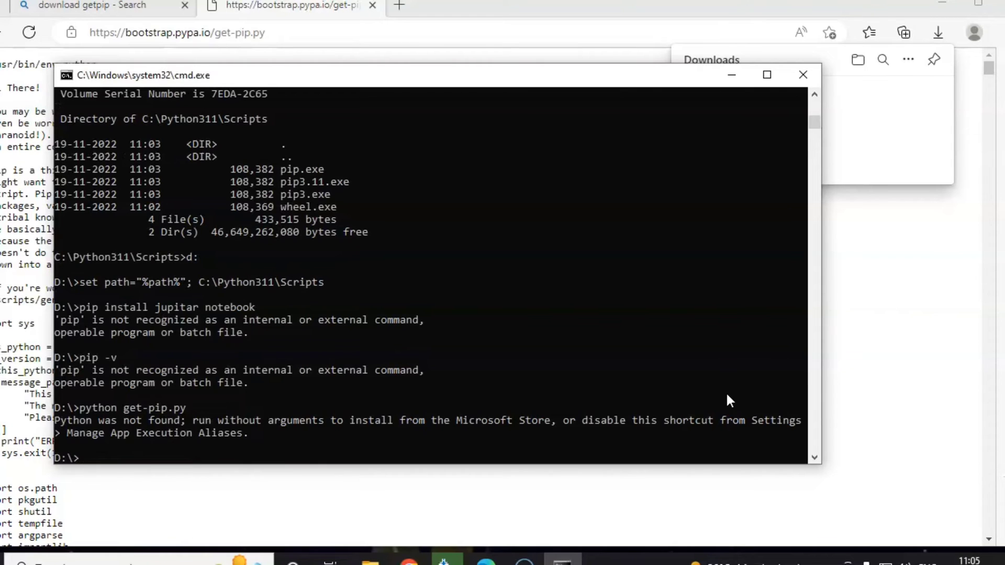
# Display the current path variable and test the Python command with python -v.
pyautogui.write('path')
pyautogui.press('Return')
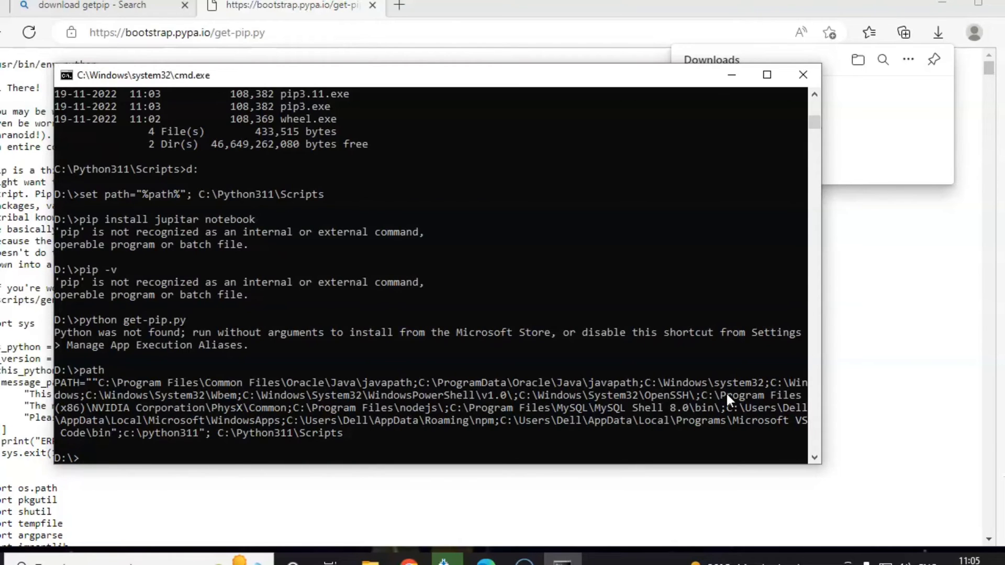
pyautogui.write('python -v')
pyautogui.press('Return')
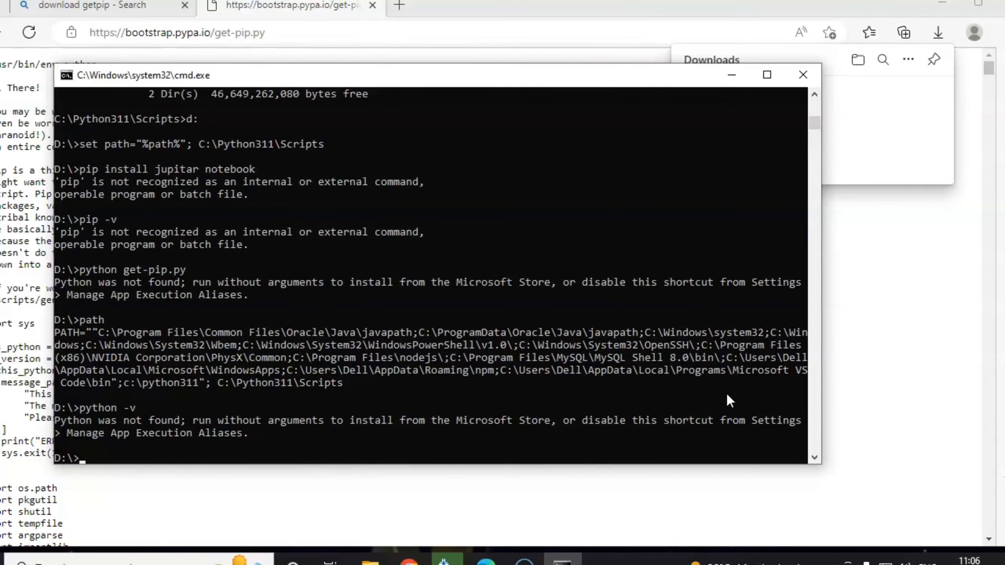
# Rerun the path command without the space after the semicolon, as set path="%path%";C:\Python311\Scripts.
pyautogui.press('Up')
pyautogui.press('Up')
pyautogui.press('Up')
pyautogui.press('Up')
pyautogui.press('Up')
pyautogui.press('Up')
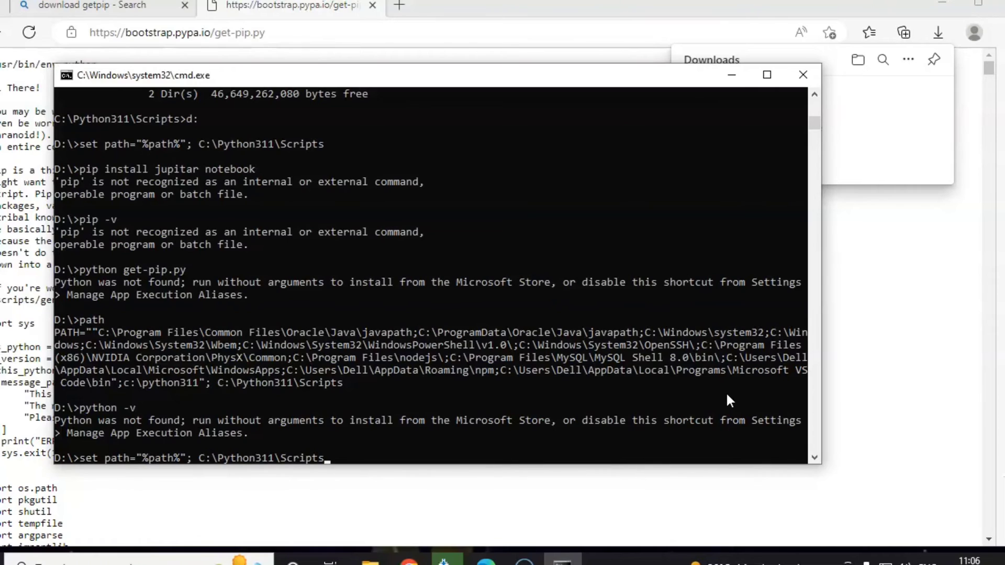
pyautogui.press('Left')
pyautogui.press('Left')
pyautogui.press('Left')
pyautogui.press('Left')
pyautogui.press('Left')
pyautogui.press('Left')
pyautogui.press('Left')
pyautogui.press('Left')
pyautogui.press('Left')
pyautogui.press('Left')
pyautogui.press('Left')
pyautogui.press('Left')
pyautogui.press('Left')
pyautogui.press('Left')
pyautogui.press('Left')
pyautogui.press('Left')
pyautogui.press('Left')
pyautogui.press('Left')
pyautogui.press('BackSpace')
pyautogui.press('Return')
# Recall and rerun python -v and pip -v to test whether both commands are recognized.
pyautogui.press('Up')
pyautogui.press('Up')
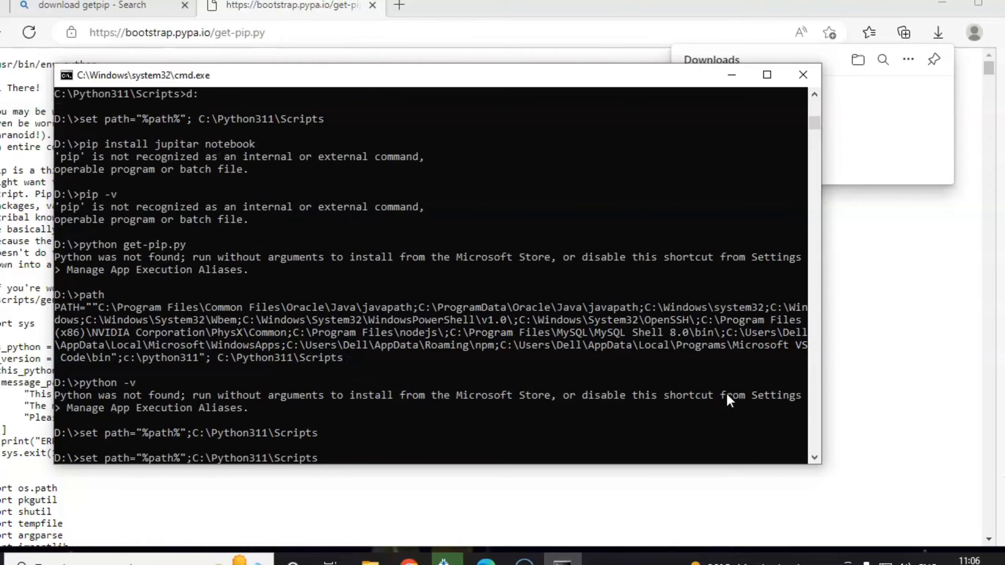
pyautogui.press('Return')
pyautogui.press('Up')
pyautogui.press('Up')
pyautogui.press('Up')
pyautogui.press('Up')
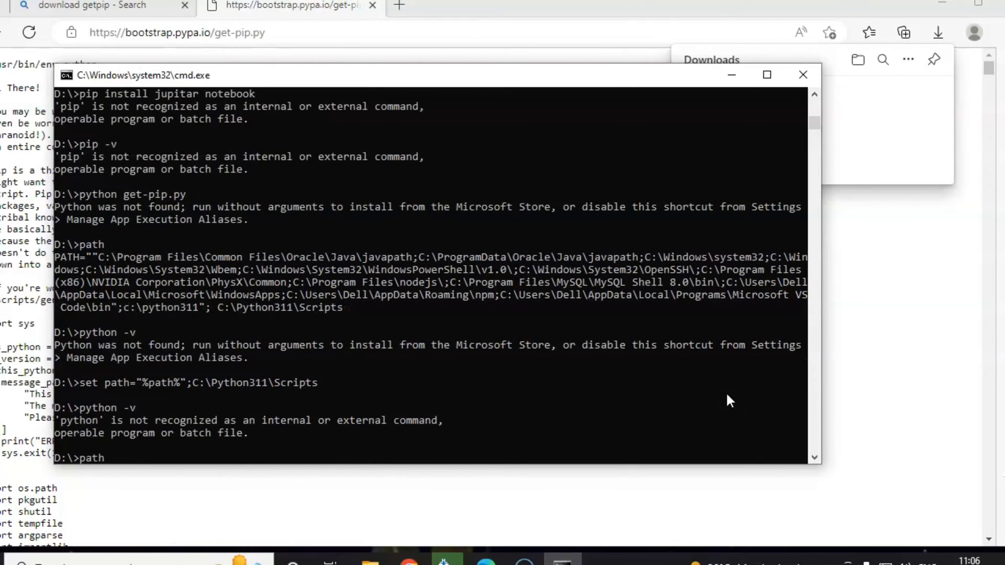
pyautogui.press('Return')
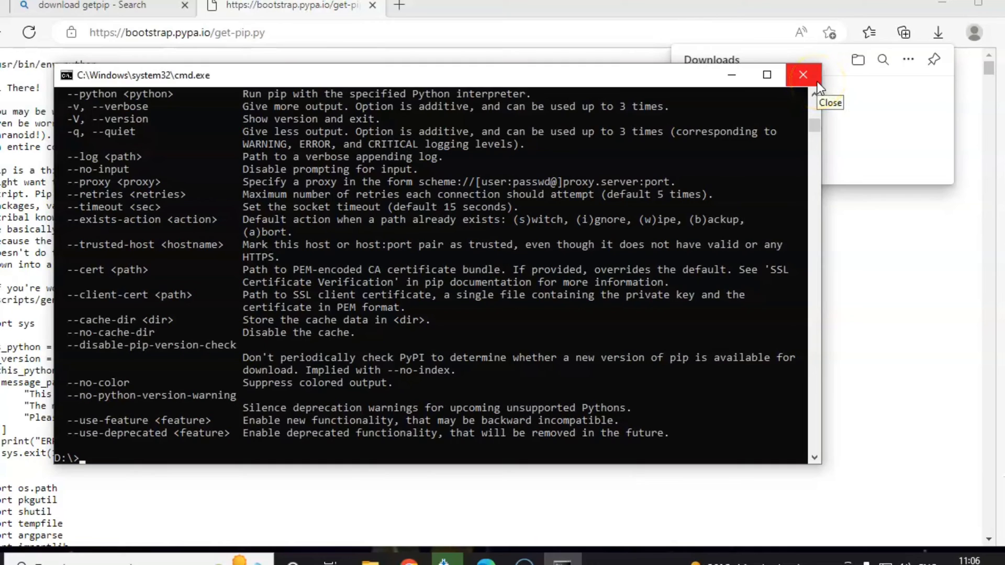
# Try again to install the notebook package from drive D with pip install jupitar notebook.
pyautogui.write('pip install jupita')
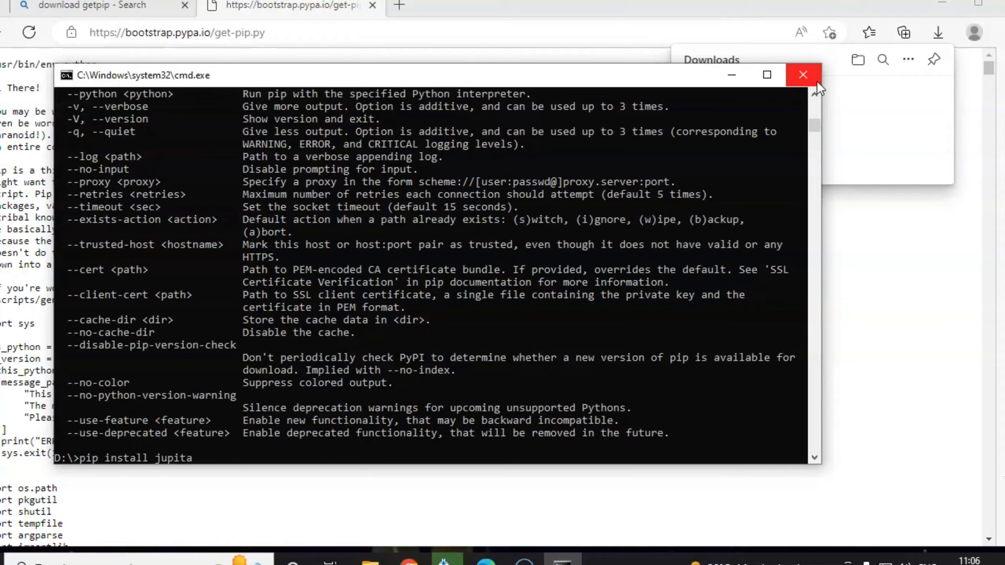
pyautogui.write('r notebook')
pyautogui.press('Return')
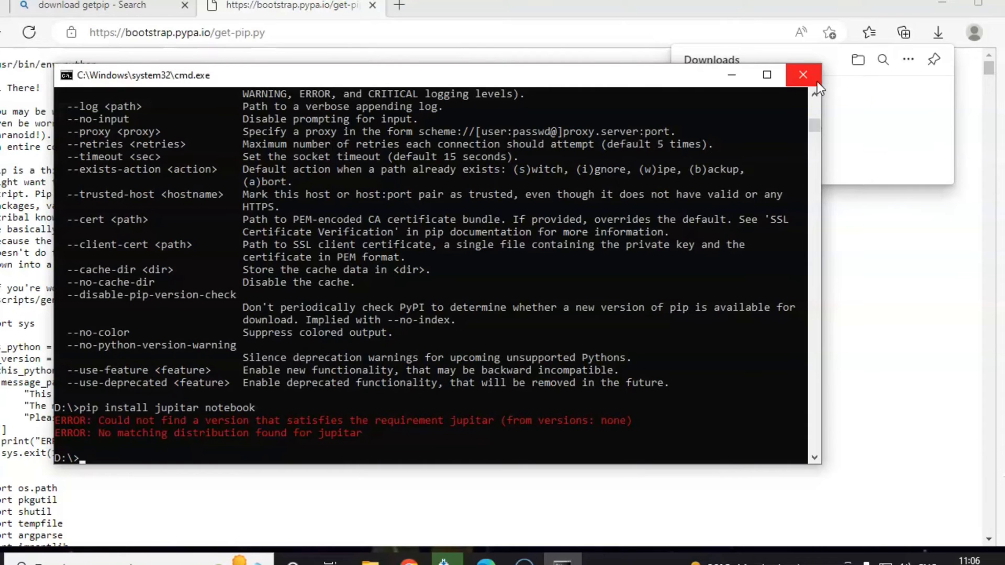
# Switch to the browser, search for pip install jupyter notebook, and check the spelling of Jupyter Notebook in the results.
pyautogui.click(579, 403)
pyautogui.click(209, 37)
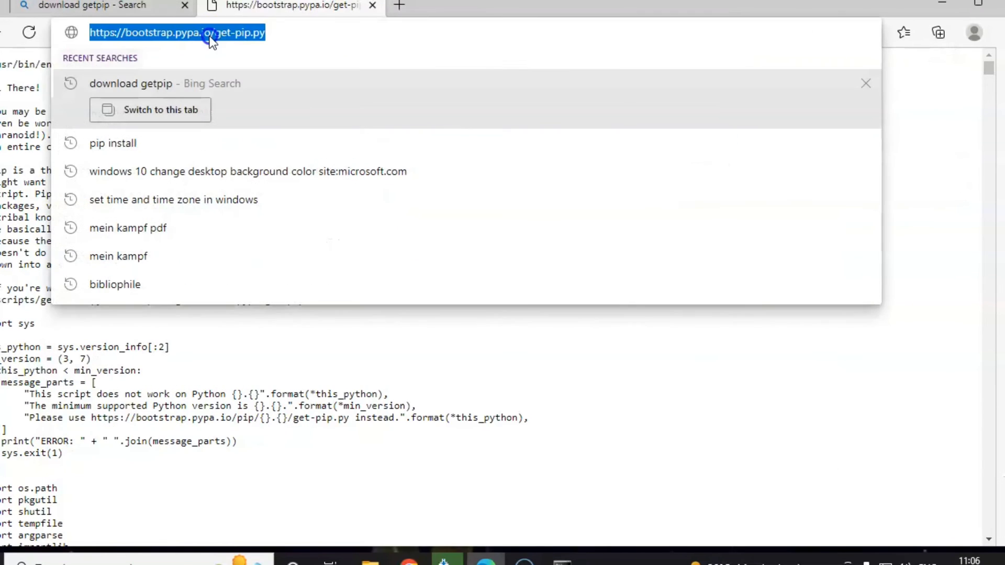
pyautogui.write('pip inst')
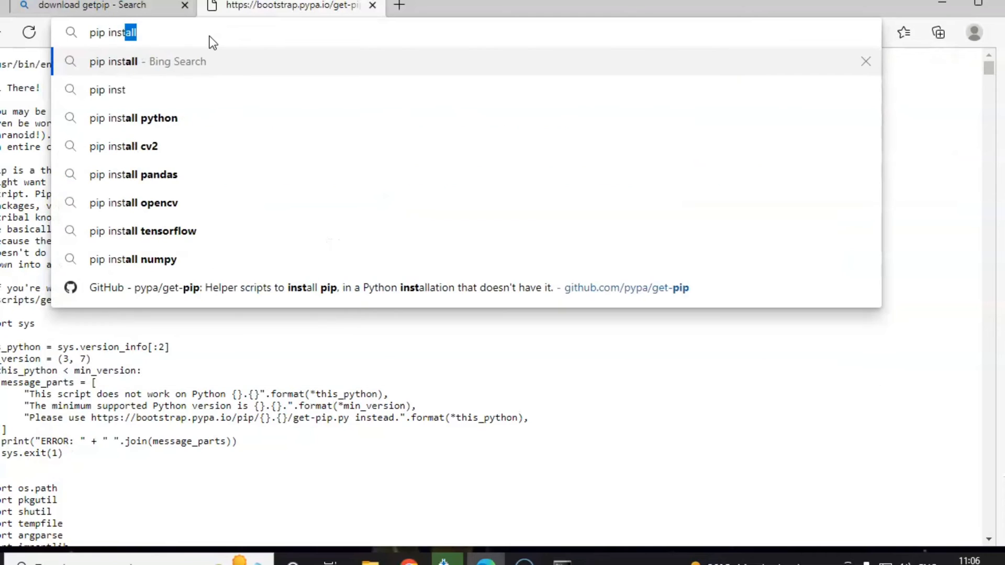
pyautogui.write('all jup')
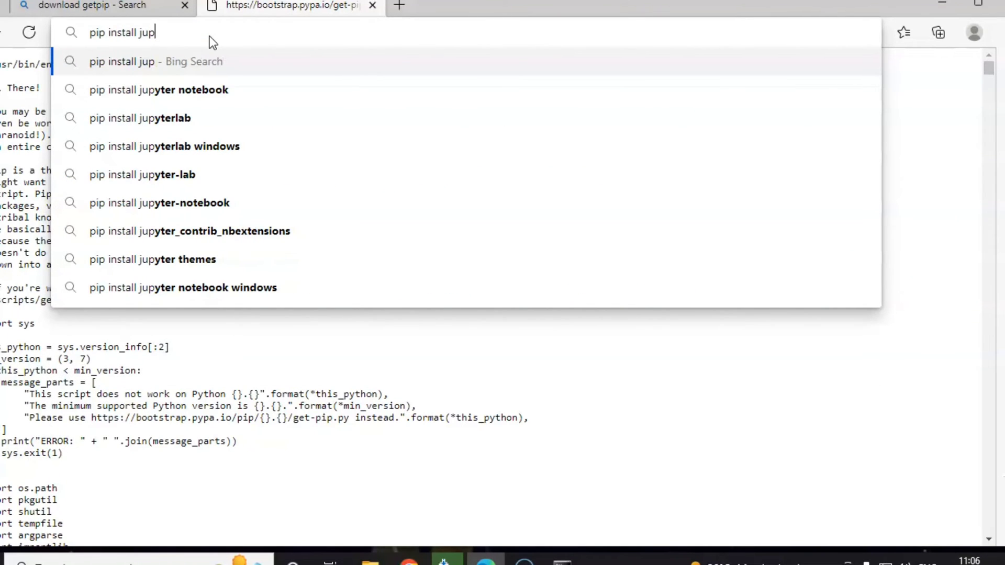
pyautogui.press('Down')
pyautogui.press('Return')
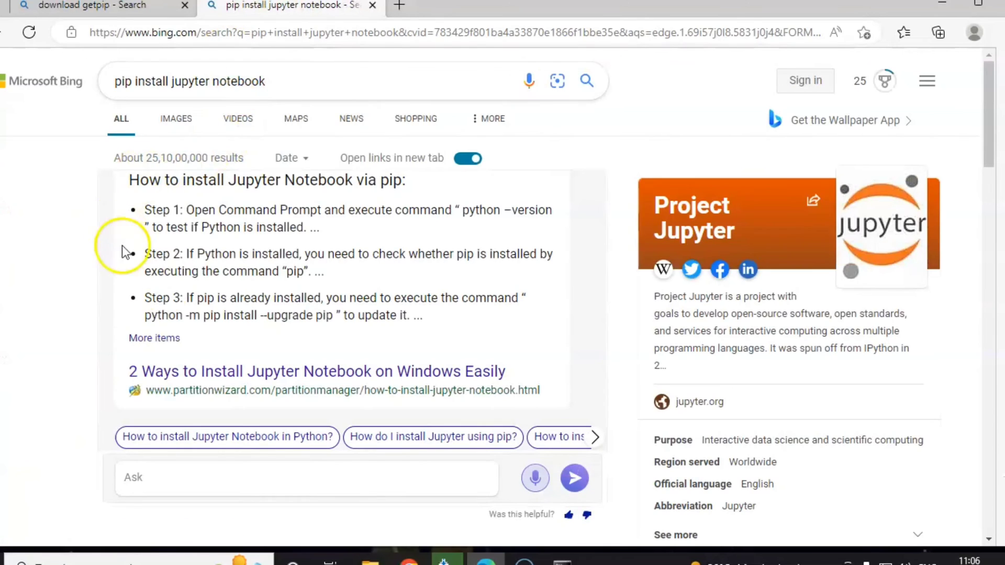
pyautogui.scroll(-4, 254, 301)
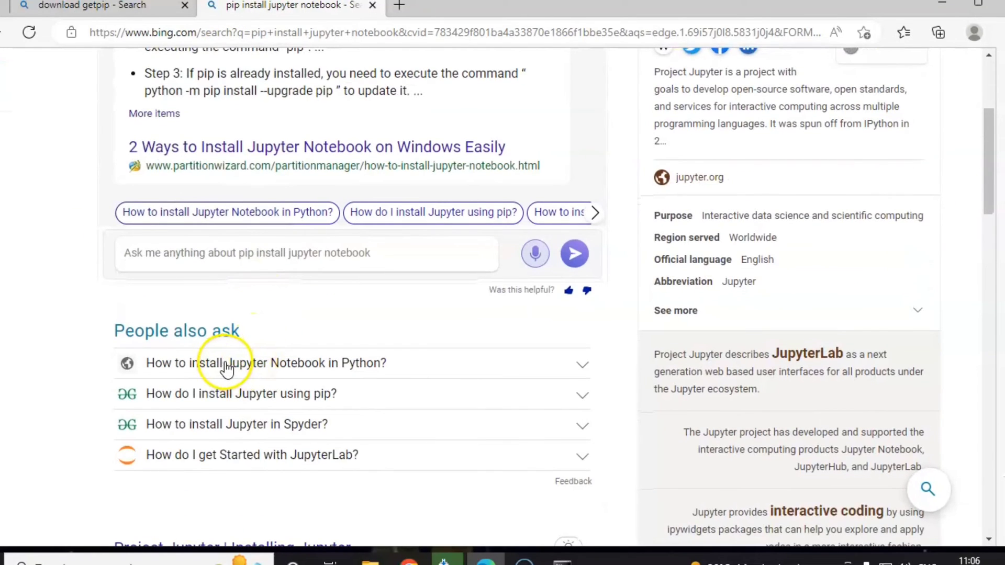
pyautogui.moveTo(226, 365); pyautogui.dragTo(317, 367)
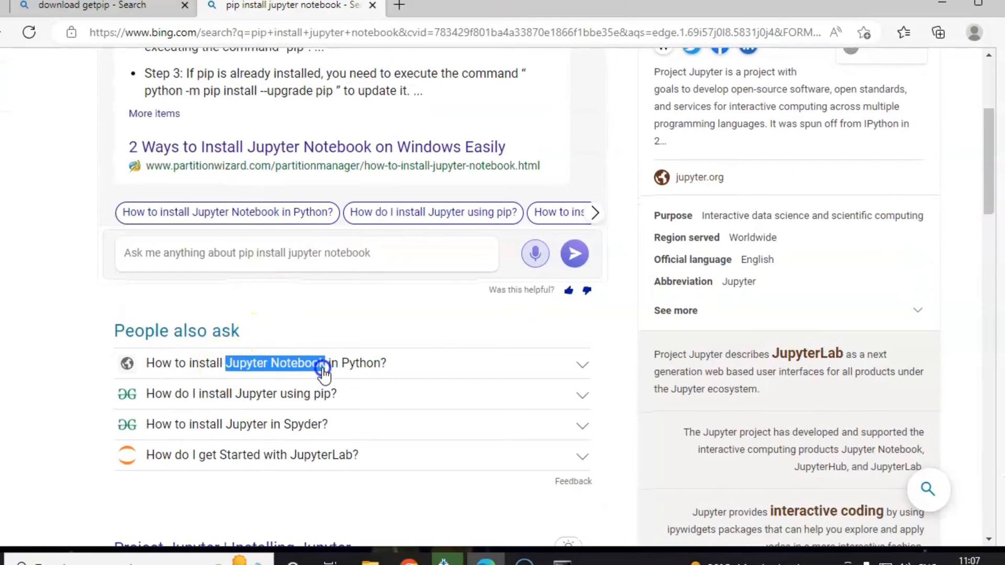
pyautogui.rightClick(312, 362)
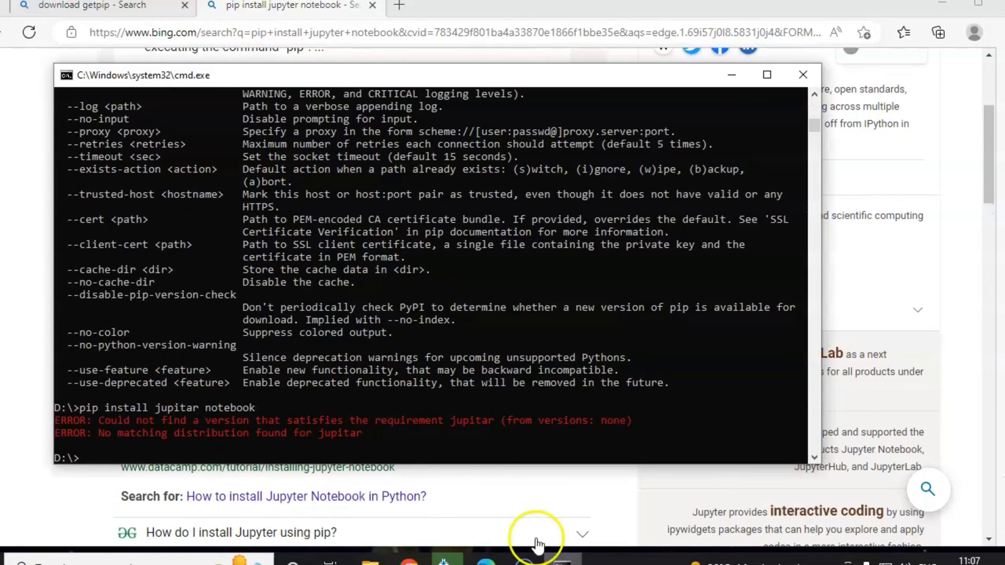
# Return to the Command Prompt and rerun the previous install command corrected to pip install jupyter notebook.
pyautogui.click(562, 558)
pyautogui.press('Up')
pyautogui.press('Left')
pyautogui.press('Left')
pyautogui.press('Left')
pyautogui.press('Left')
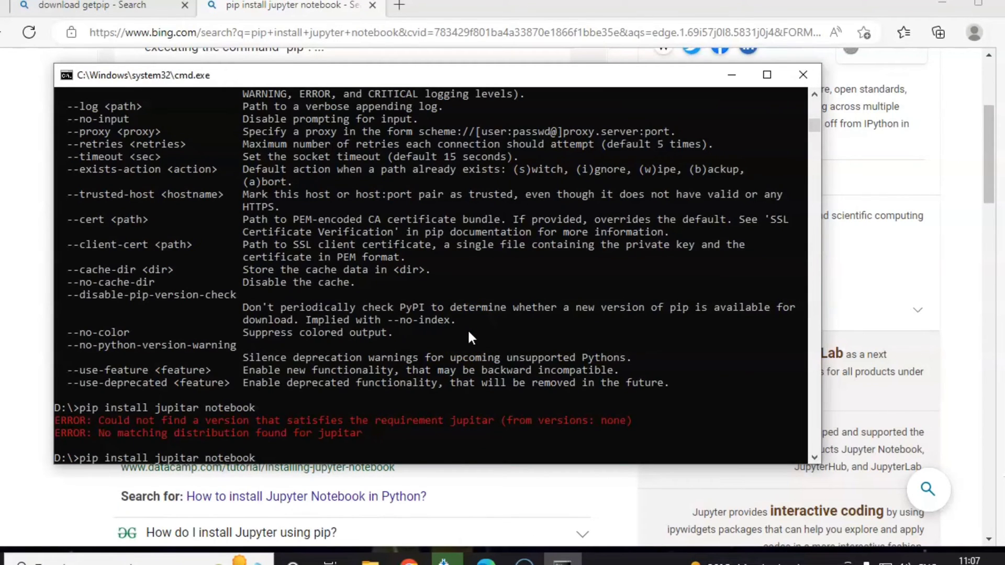
pyautogui.press('Left')
pyautogui.press('Left')
pyautogui.press('Left')
pyautogui.press('Left')
pyautogui.press('Left')
pyautogui.press('Left')
pyautogui.press('Left')
pyautogui.press('Left')
pyautogui.press('Left')
pyautogui.press('Left')
pyautogui.press('BackSpace')
pyautogui.write('y')
pyautogui.press('BackSpace')
pyautogui.write('e')
pyautogui.press('Return')
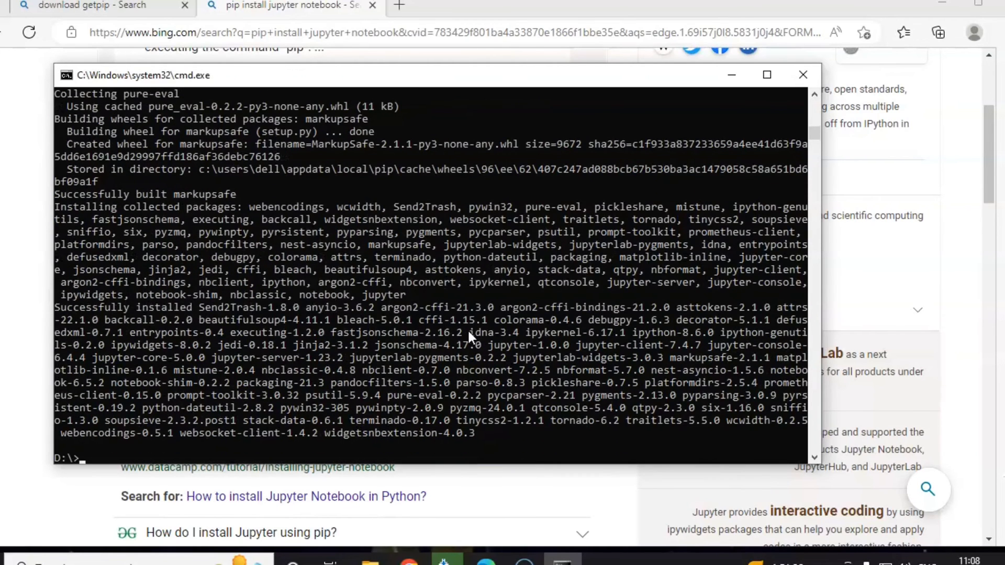
# Launch Jupyter with the command jupyter notebook and view its Running and Clusters pages.
pyautogui.write('jupyter notebb')
pyautogui.press('BackSpace')
pyautogui.write('ook')
pyautogui.press('Return')
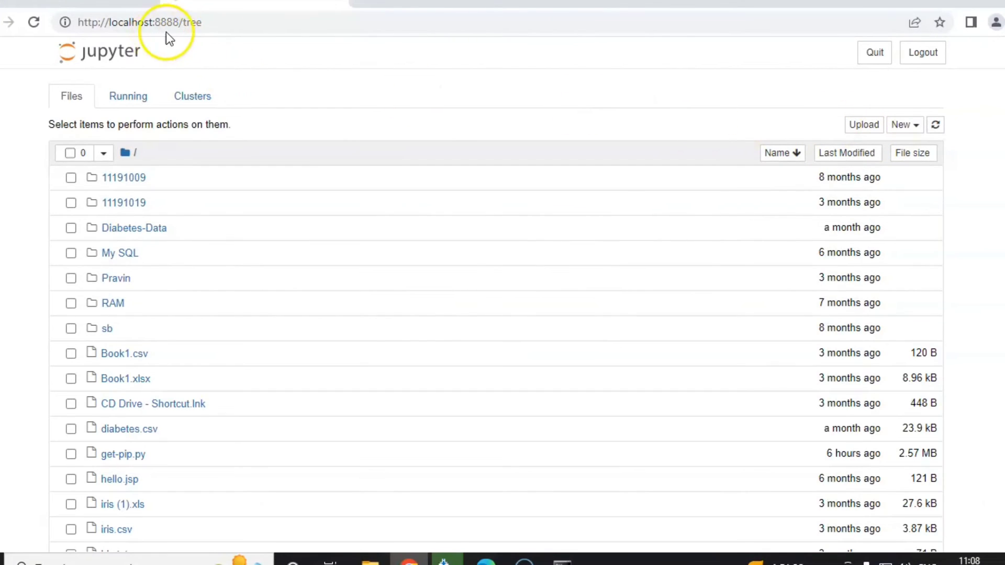
pyautogui.click(138, 98)
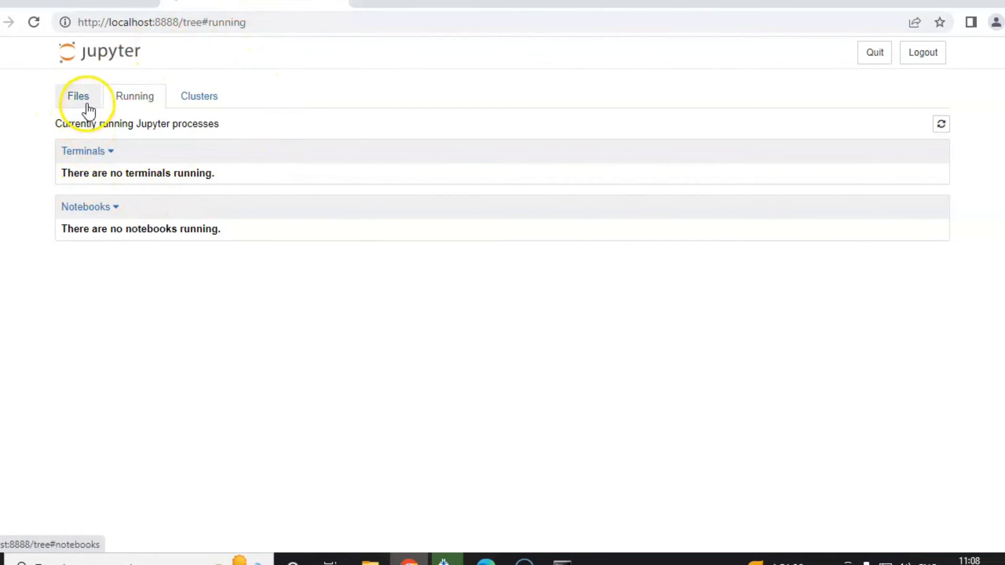
pyautogui.click(201, 102)
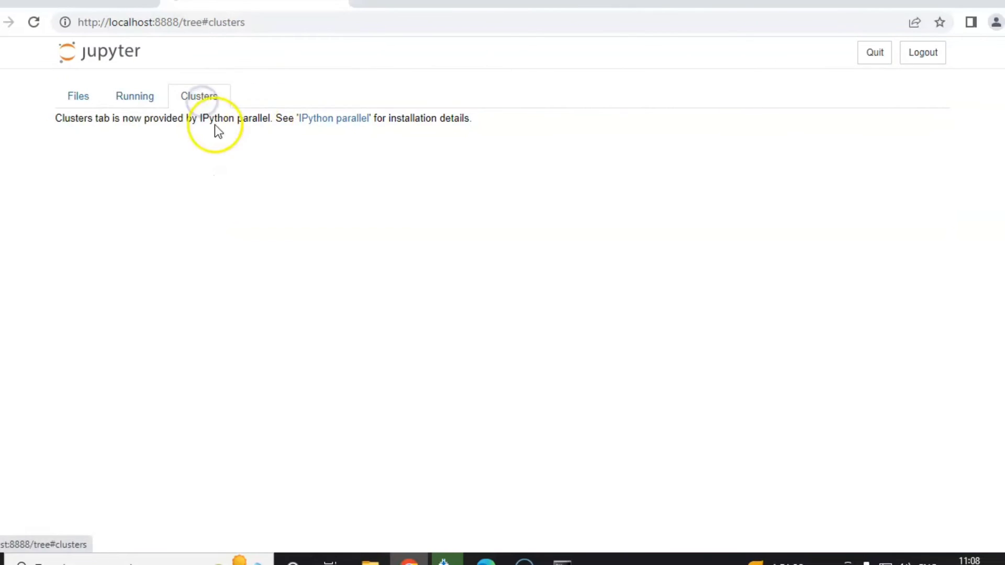
# Browse the Jupyter file list and create a new Python 3 (ipykernel) notebook.
pyautogui.click(70, 100)
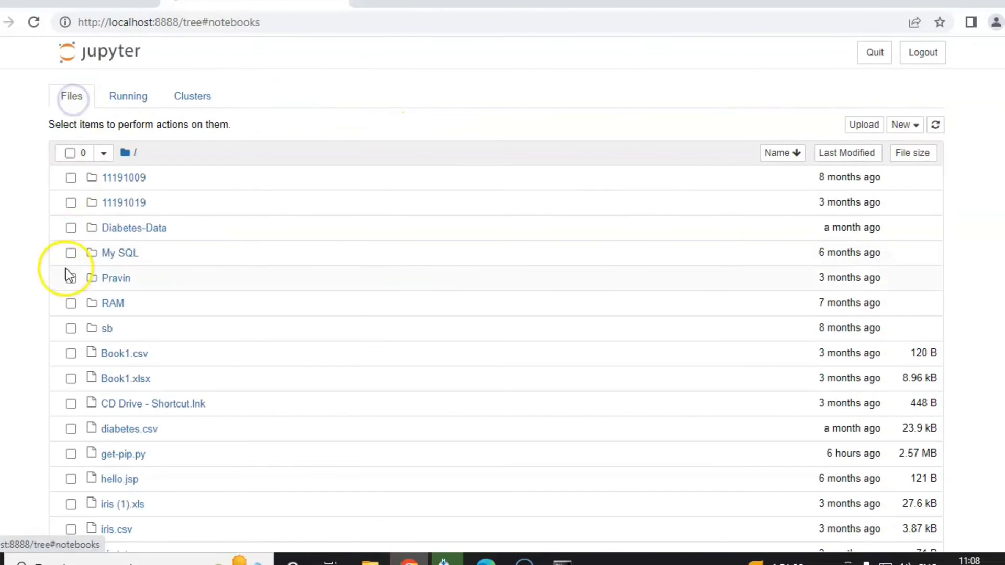
pyautogui.scroll(-3, 131, 306)
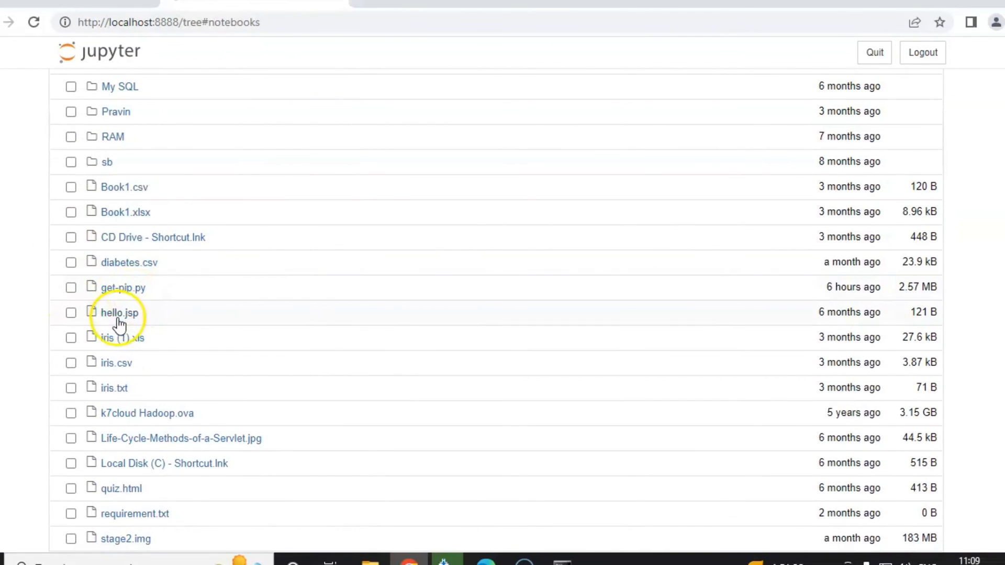
pyautogui.scroll(3, 253, 361)
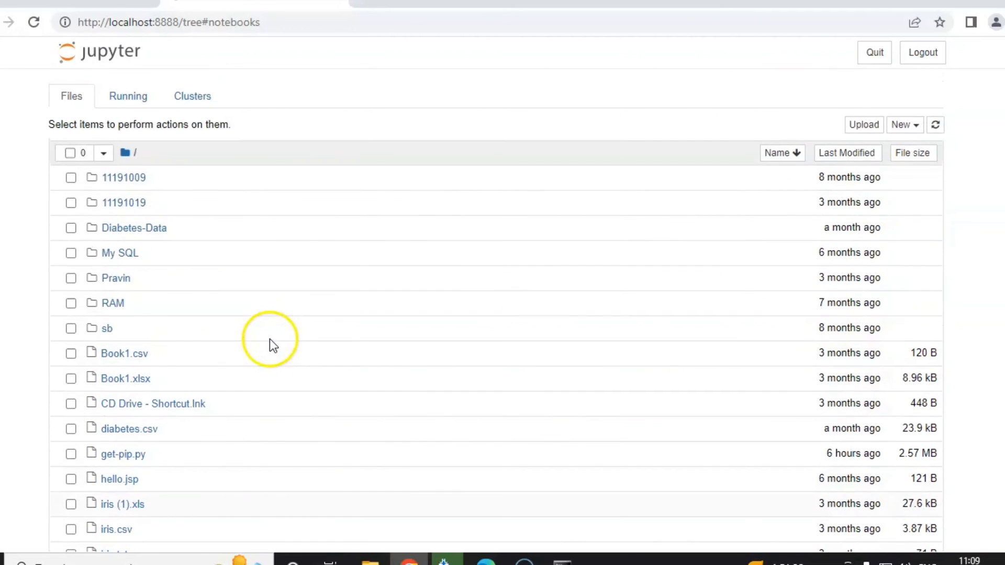
pyautogui.click(917, 131)
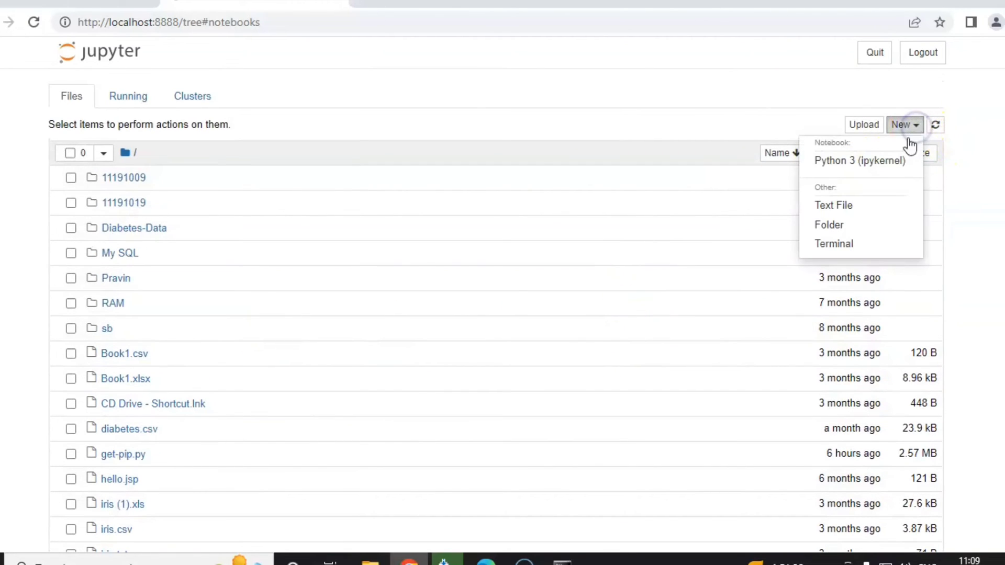
pyautogui.click(881, 167)
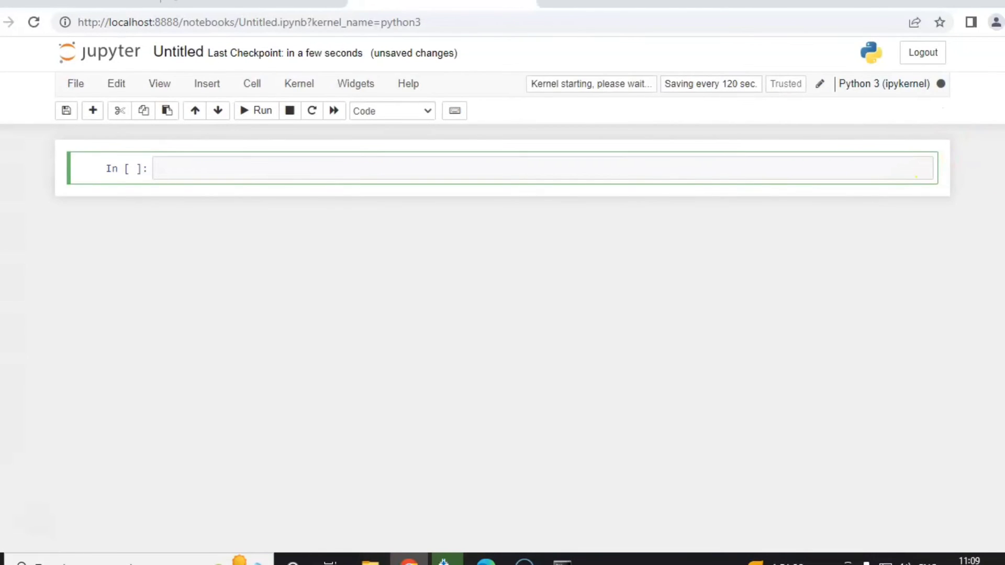
pyautogui.click(982, 168)
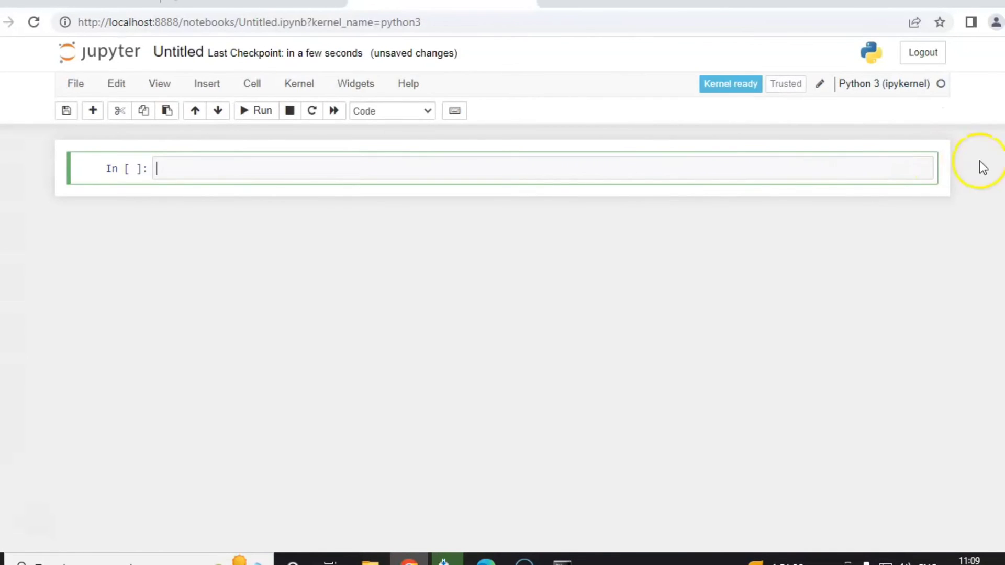
# Rename the untitled notebook as First.
pyautogui.click(175, 51)
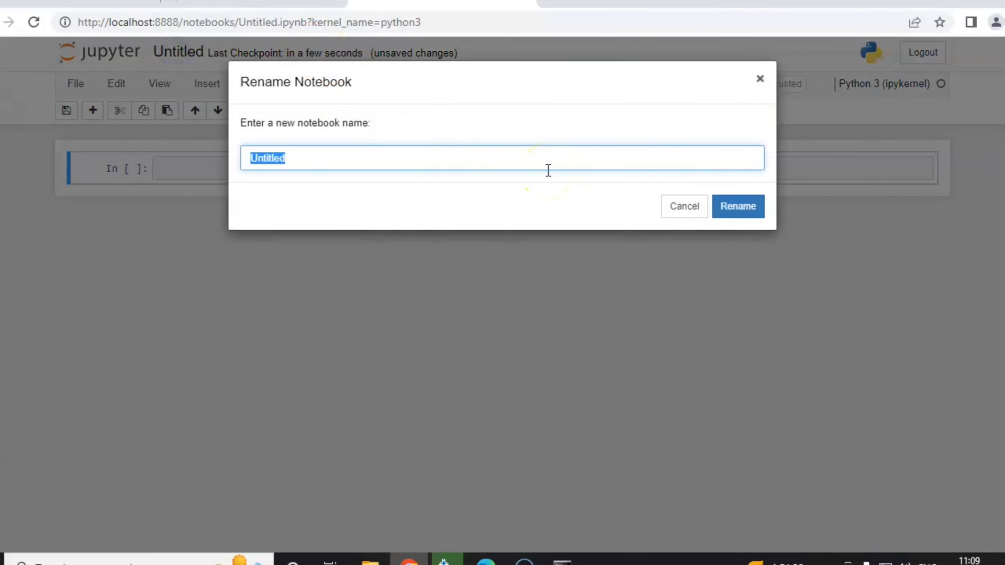
pyautogui.write('First')
pyautogui.click(754, 208)
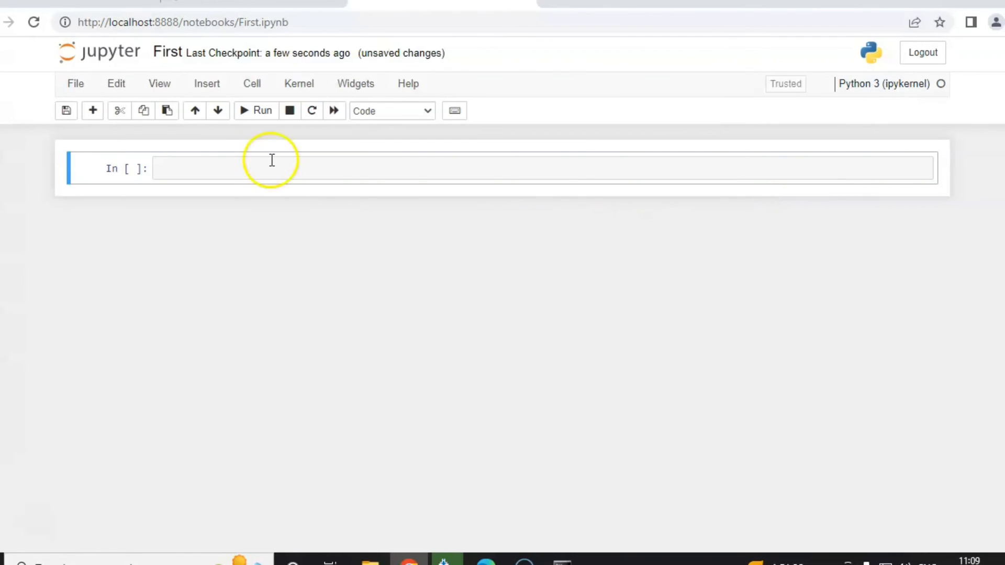
# Enter print("Hello World") in the first notebook cell and run it.
pyautogui.click(267, 167)
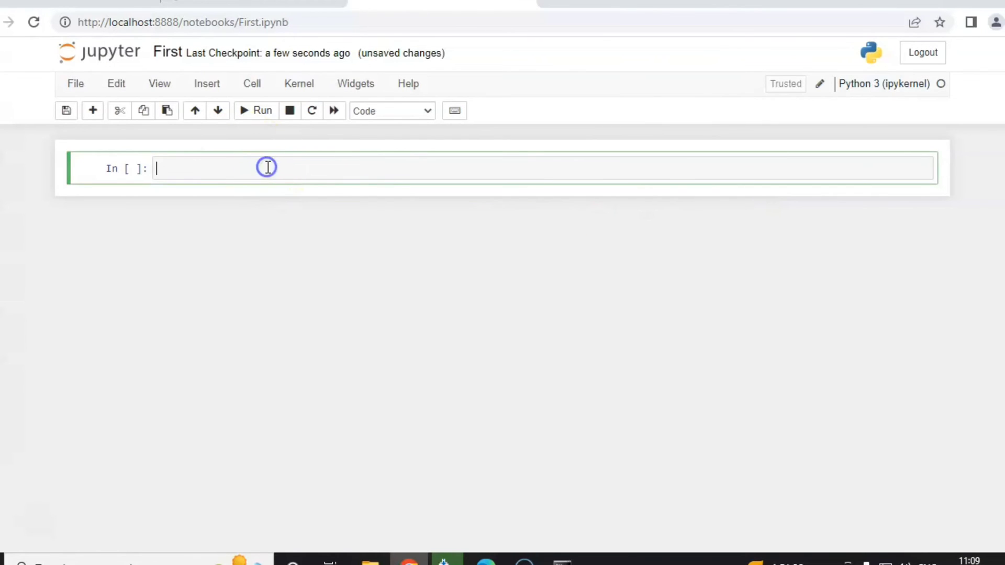
pyautogui.write('print("H')
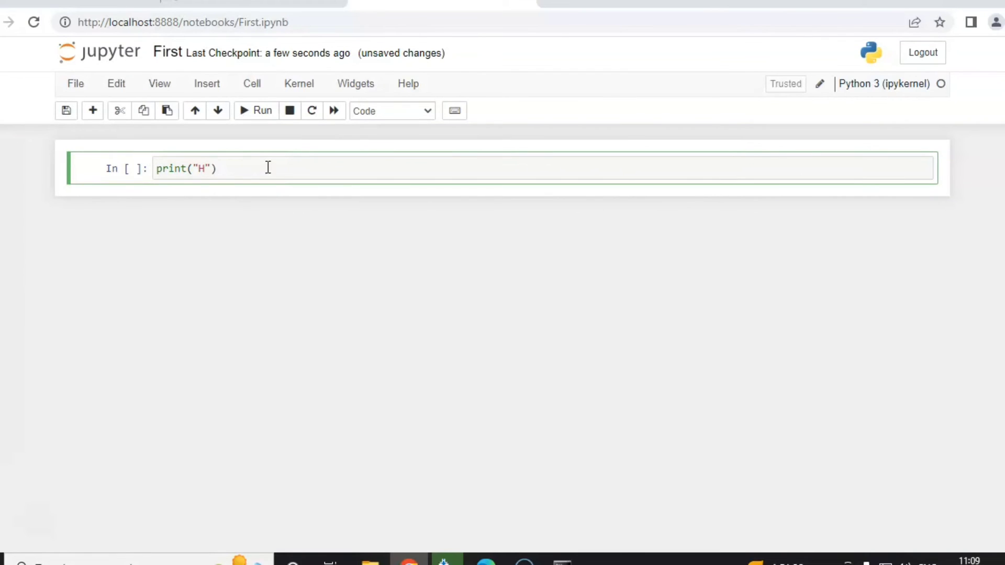
pyautogui.write('ello World')
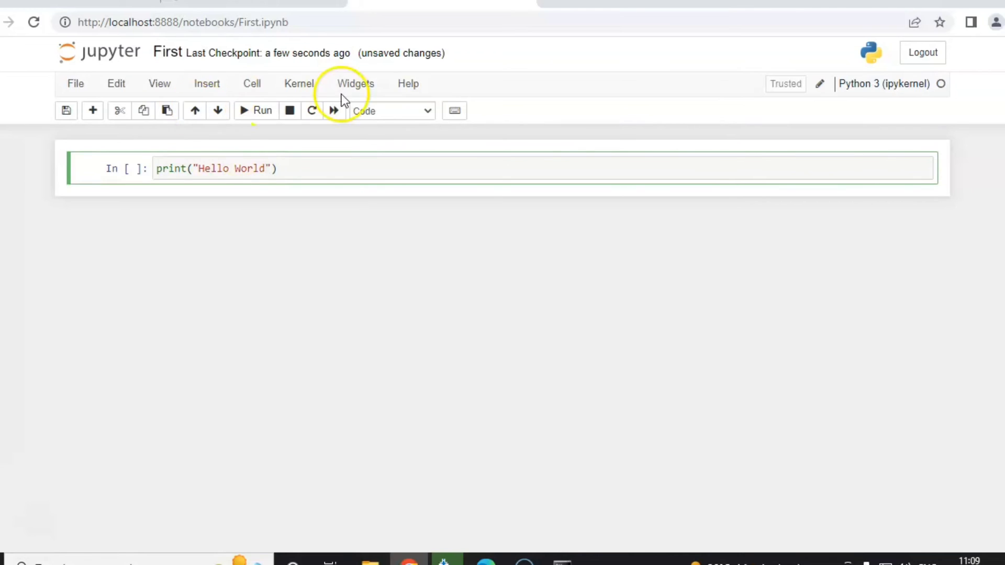
pyautogui.click(261, 126)
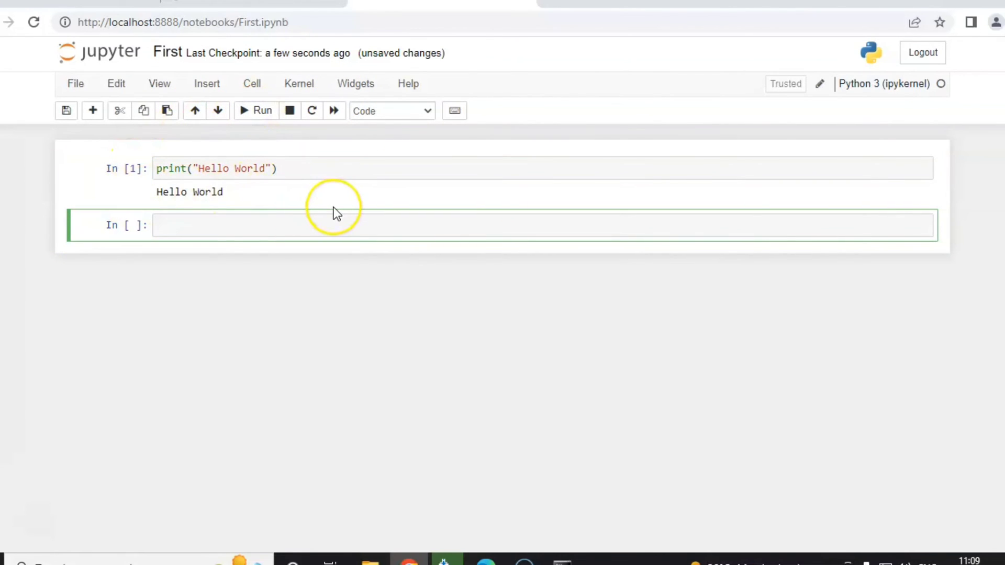
# Install numpy and scipy from two successive notebook cells by running !pip install numpy and !pip install scipy.
pyautogui.write('!')
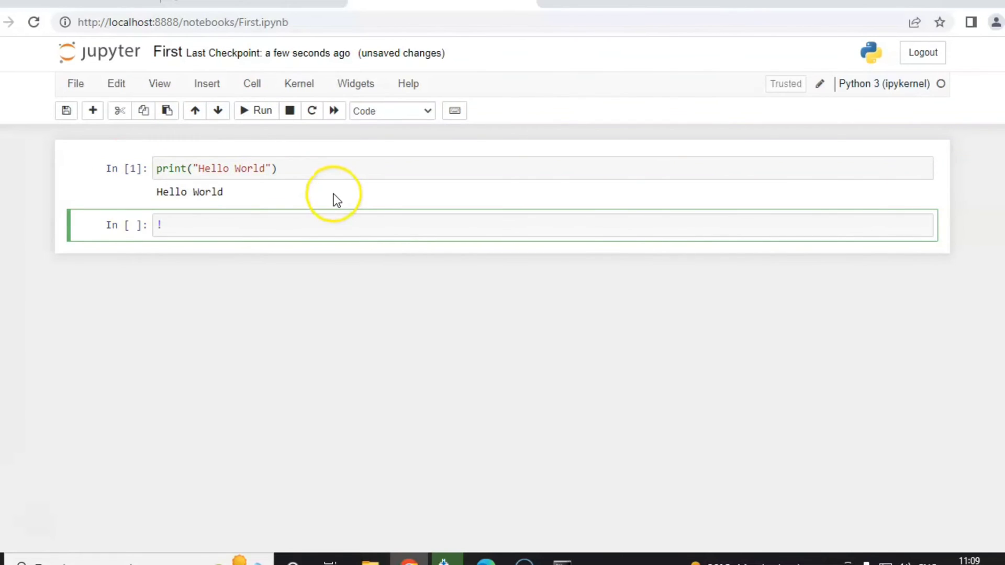
pyautogui.write('pip ins')
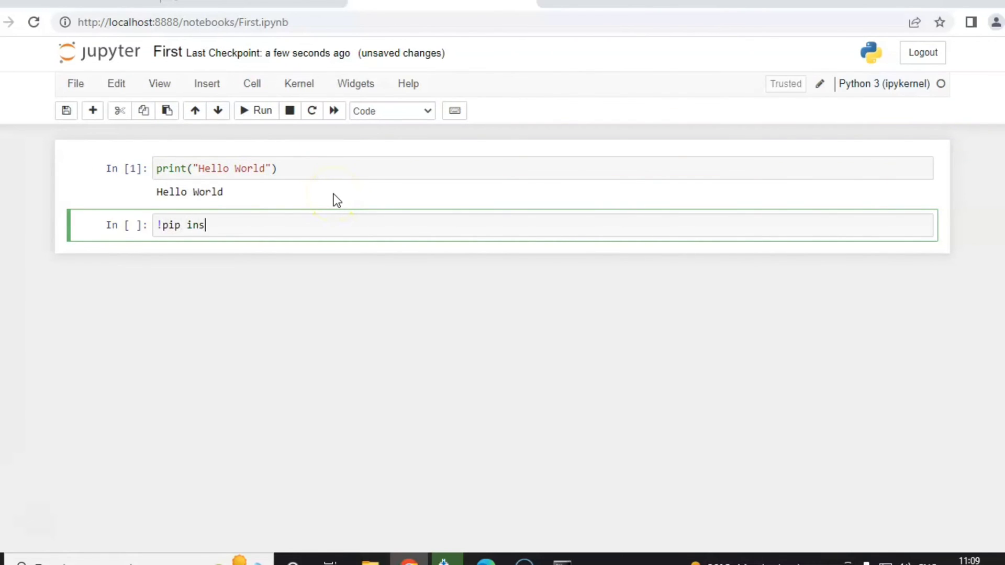
pyautogui.write('tall')
pyautogui.write('numpy')
pyautogui.click(253, 121)
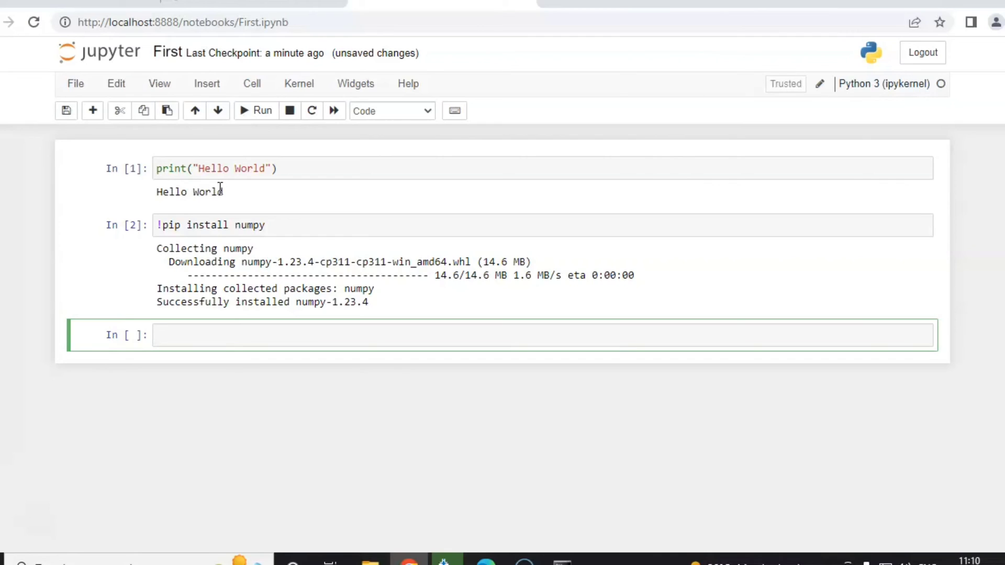
pyautogui.write('!pip install scipy')
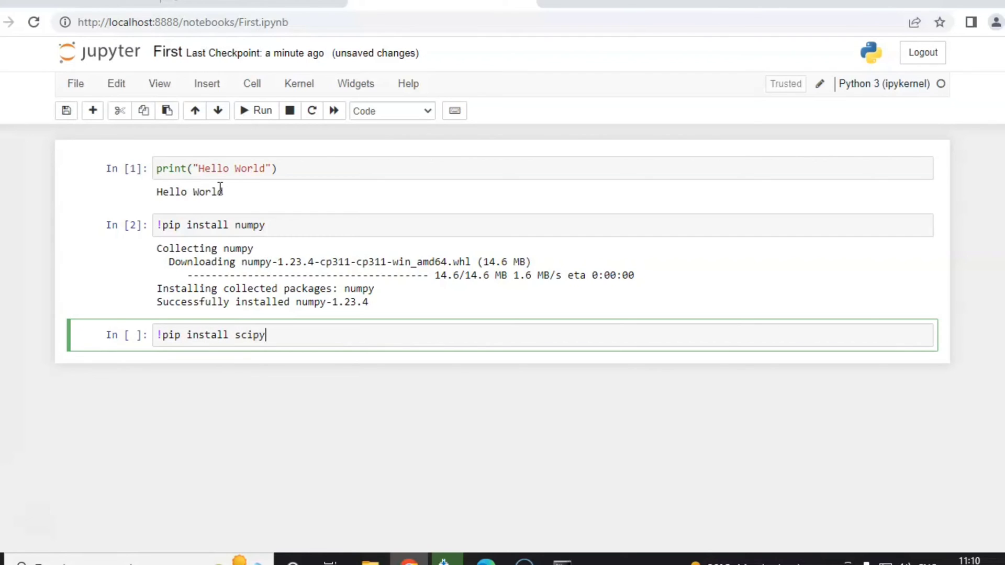
pyautogui.click(267, 114)
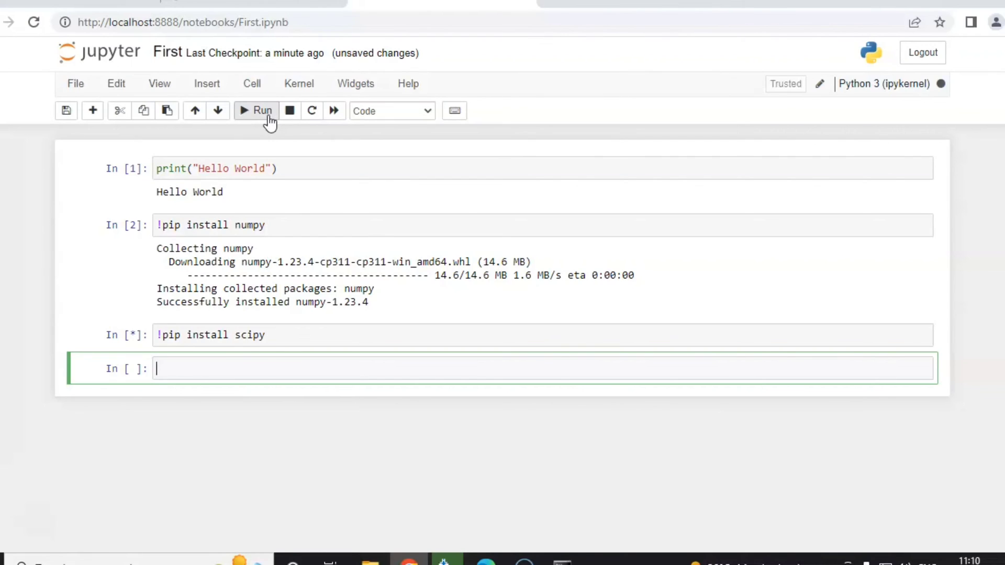
# Enter !pip install panads in the next empty cell and run it.
pyautogui.write('!pip install p')
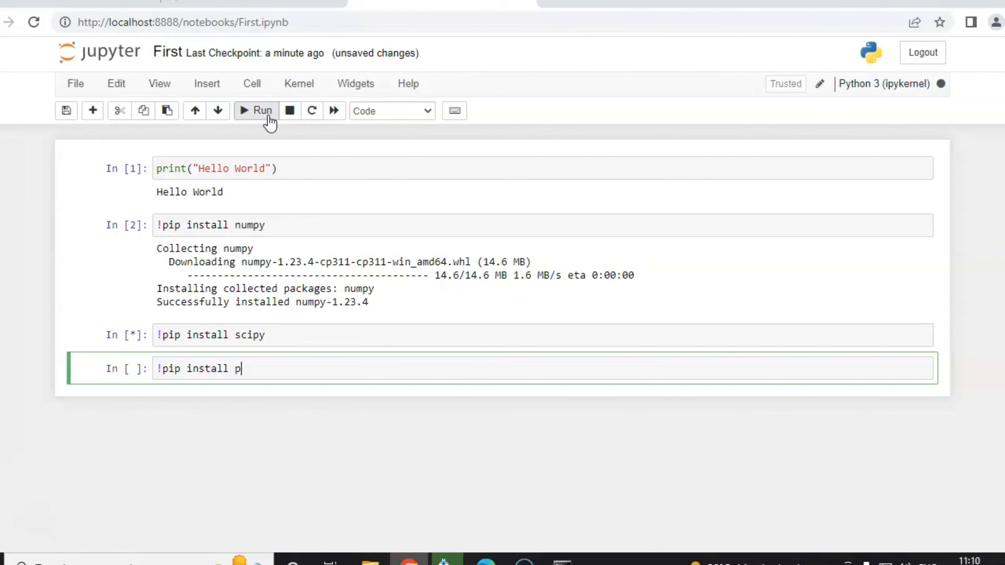
pyautogui.write('an')
pyautogui.write('ads')
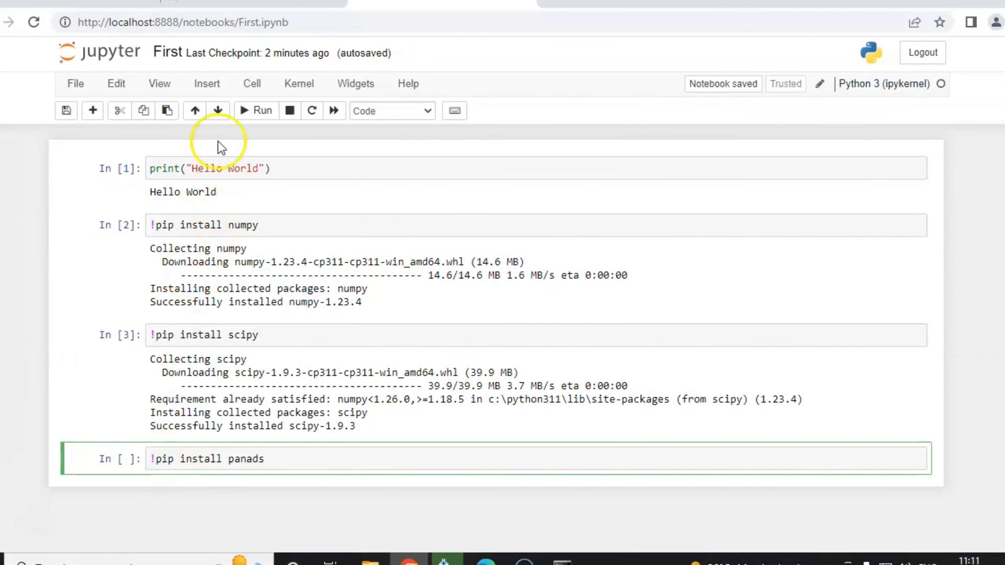
pyautogui.click(245, 111)
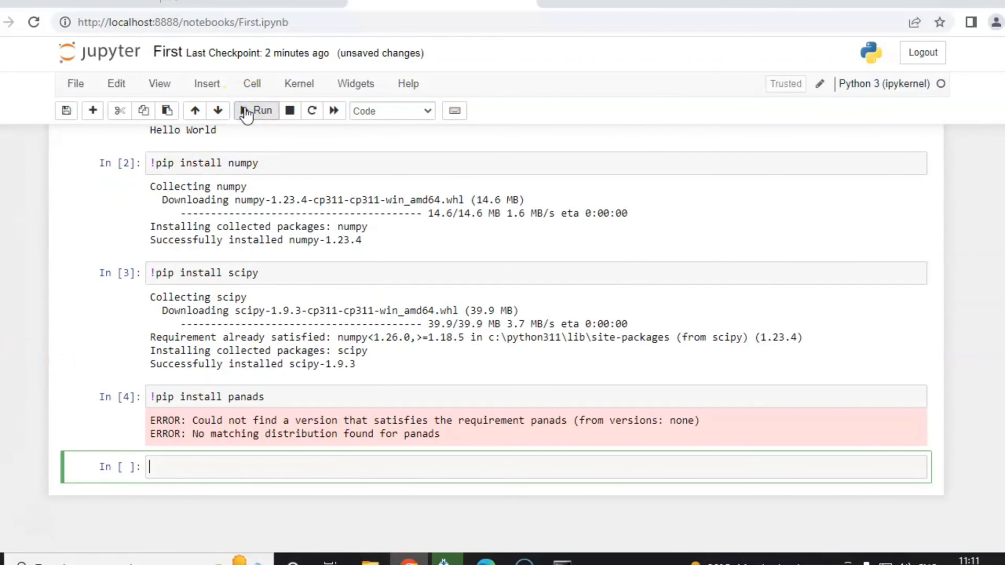
# Correct the misspelled package name in the last install cell to pandas and rerun the cell.
pyautogui.click(253, 397)
pyautogui.press('BackSpace')
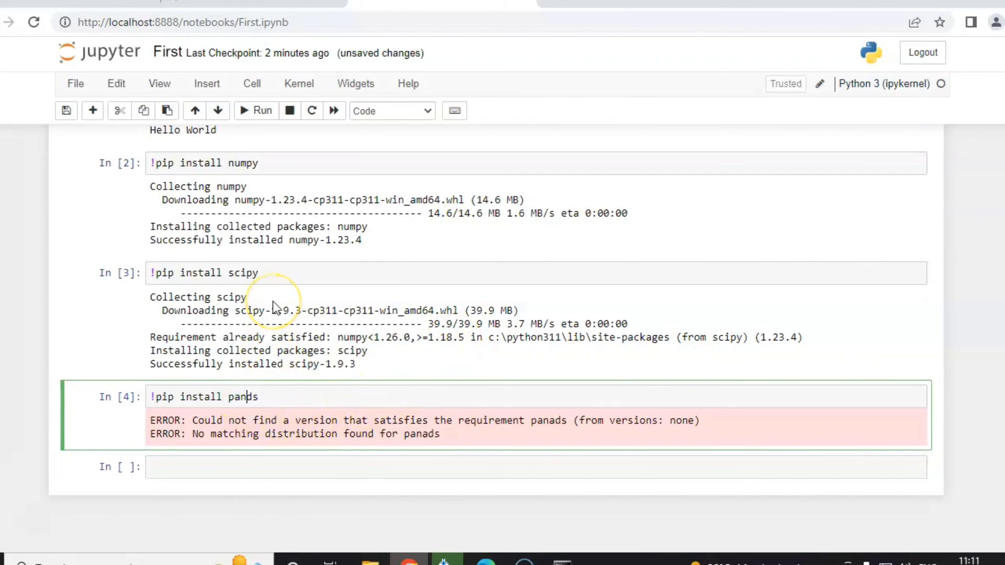
pyautogui.press('Right')
pyautogui.write('a')
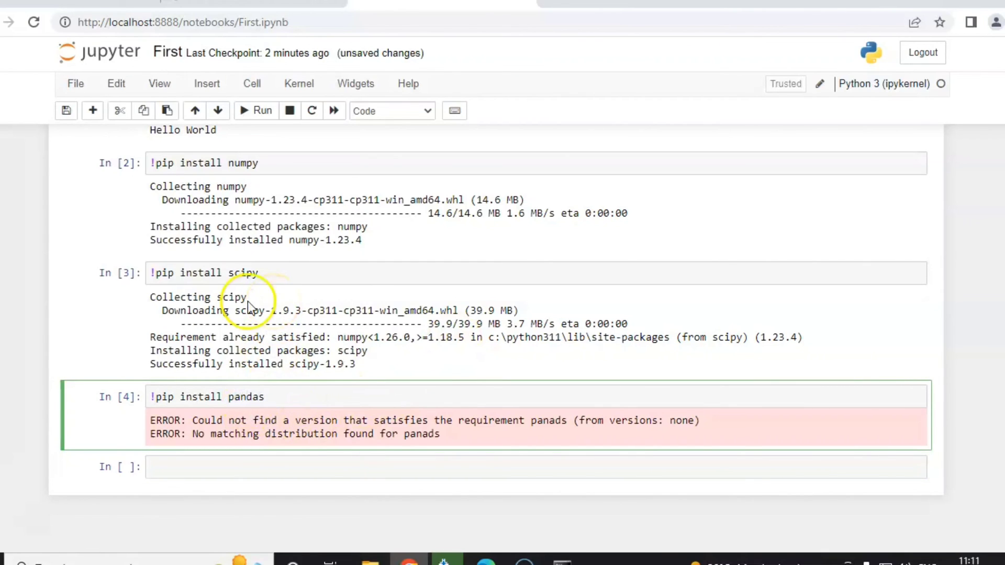
pyautogui.click(253, 110)
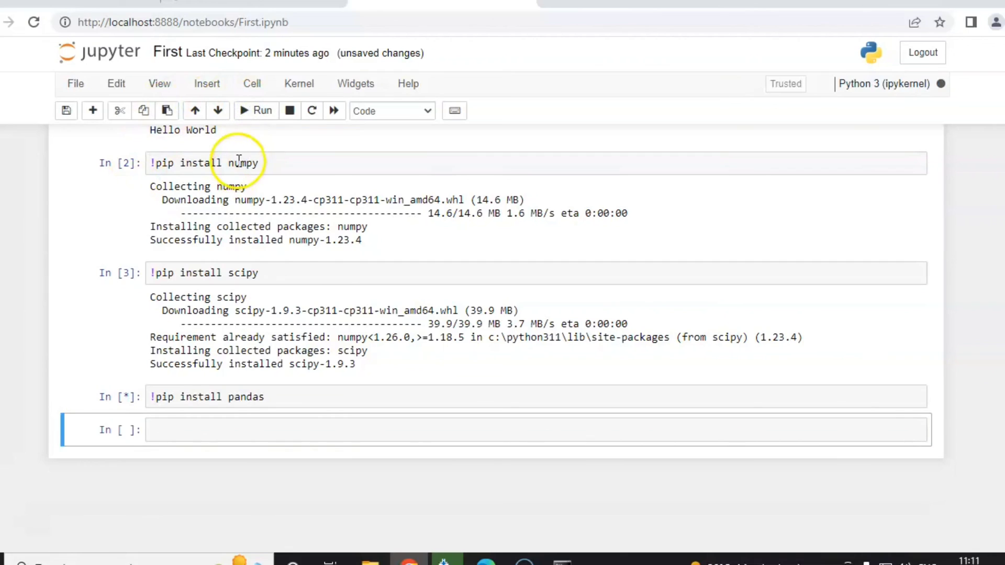